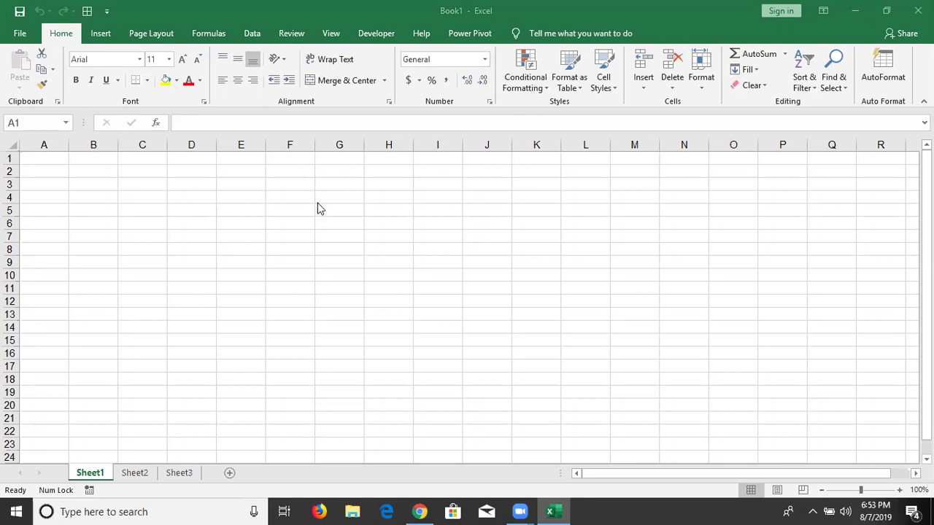
- Select cell E3 and bring up its Format Cells dialog with Ctrl+1
{"action": "left_click", "coordinate": [233, 184]}
{"action": "right_click", "coordinate": [235, 185]}
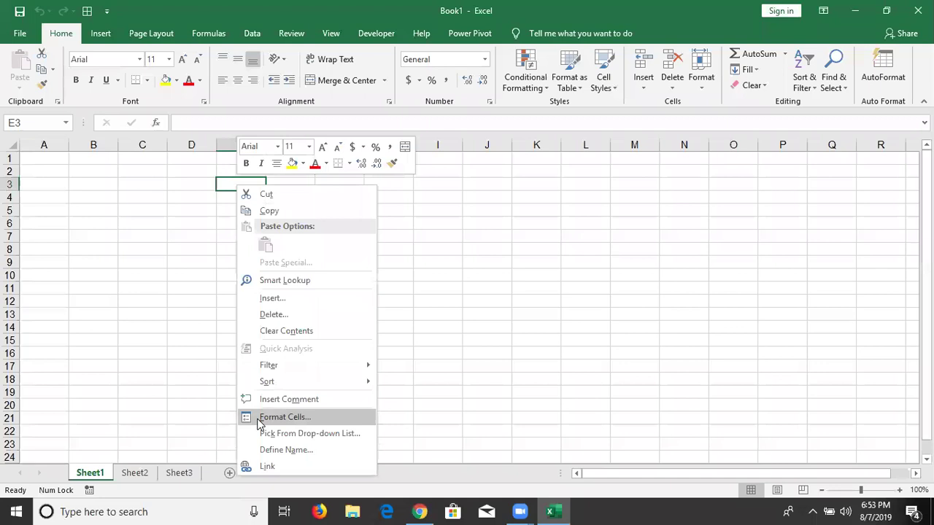
{"action": "key", "text": "Escape"}
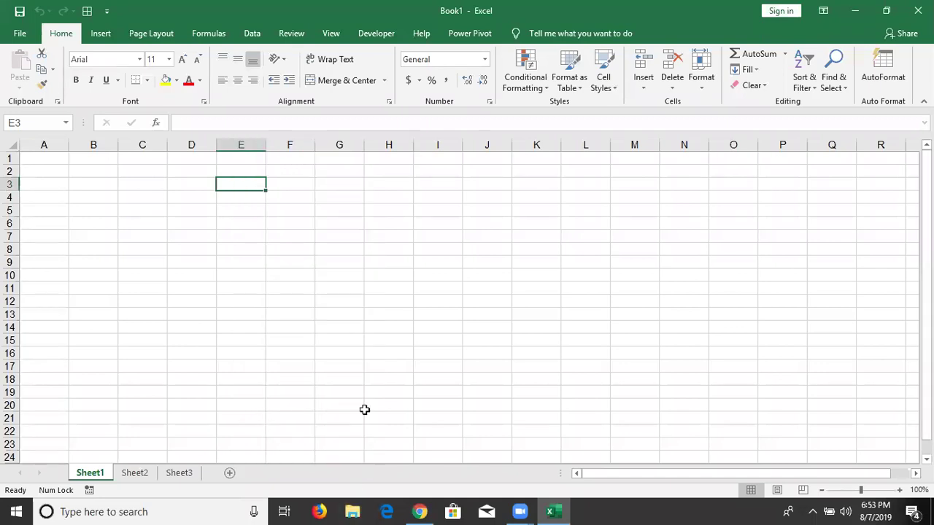
{"action": "key", "text": "ctrl+1"}
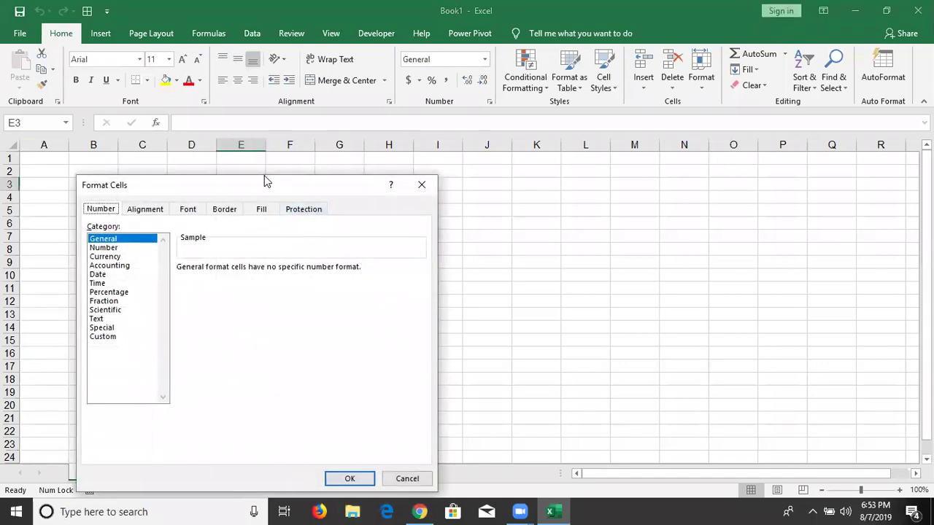
{"action": "left_click_drag", "start_coordinate": [264, 180], "coordinate": [588, 137]}
- Review the Alignment, Font, Border, Fill and Number tabs, then close the dialog unchanged
{"action": "left_click", "coordinate": [489, 168]}
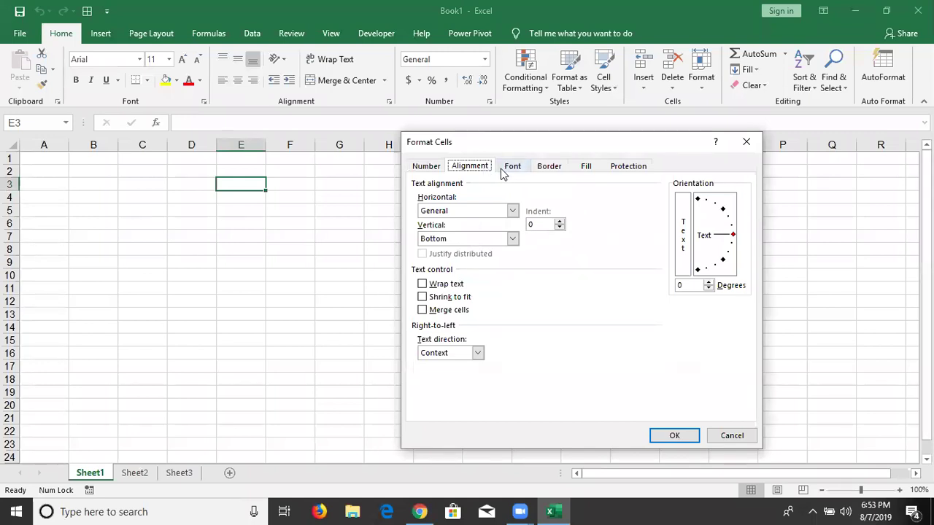
{"action": "left_click", "coordinate": [511, 170]}
{"action": "left_click", "coordinate": [547, 172]}
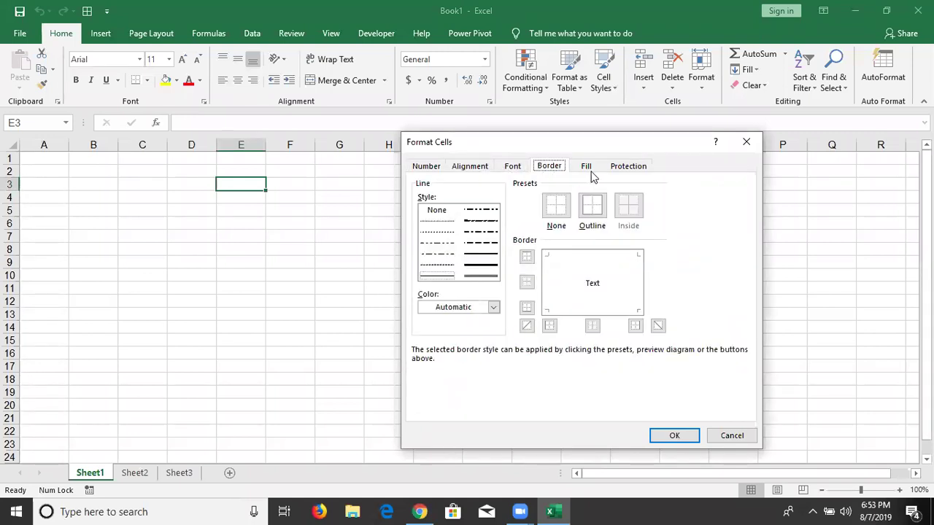
{"action": "left_click", "coordinate": [591, 170]}
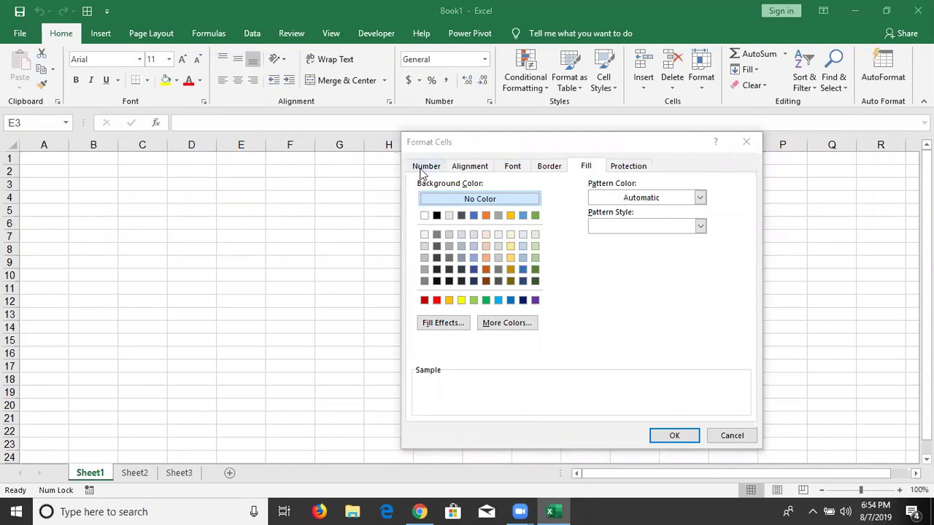
{"action": "left_click", "coordinate": [423, 167]}
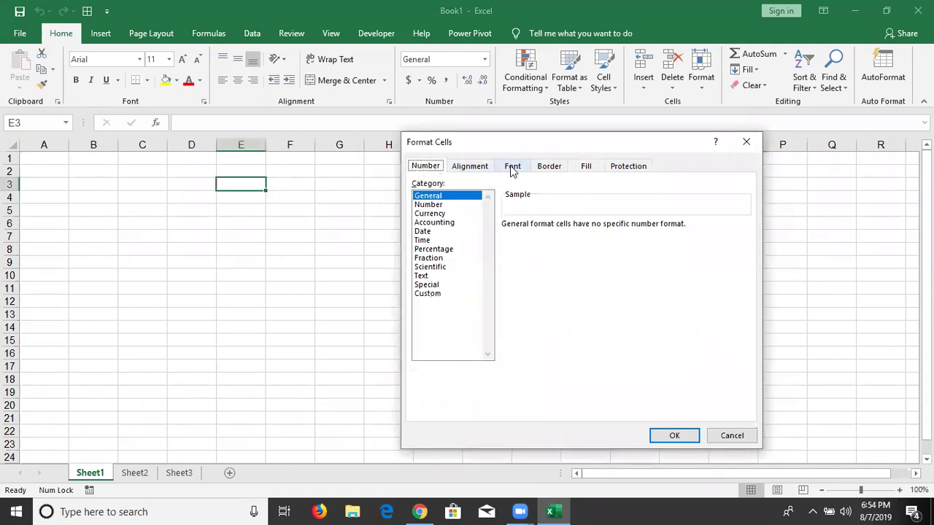
{"action": "left_click", "coordinate": [512, 168]}
{"action": "left_click", "coordinate": [746, 142]}
- Enter the person's full name in C2 and drag it to cell G3
{"action": "left_click", "coordinate": [128, 173]}
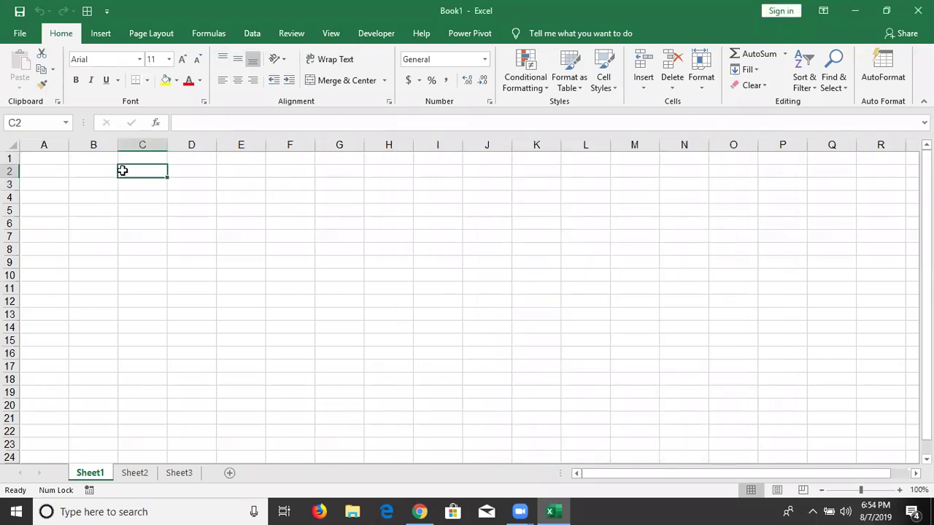
{"action": "type", "text": "Sujeet"}
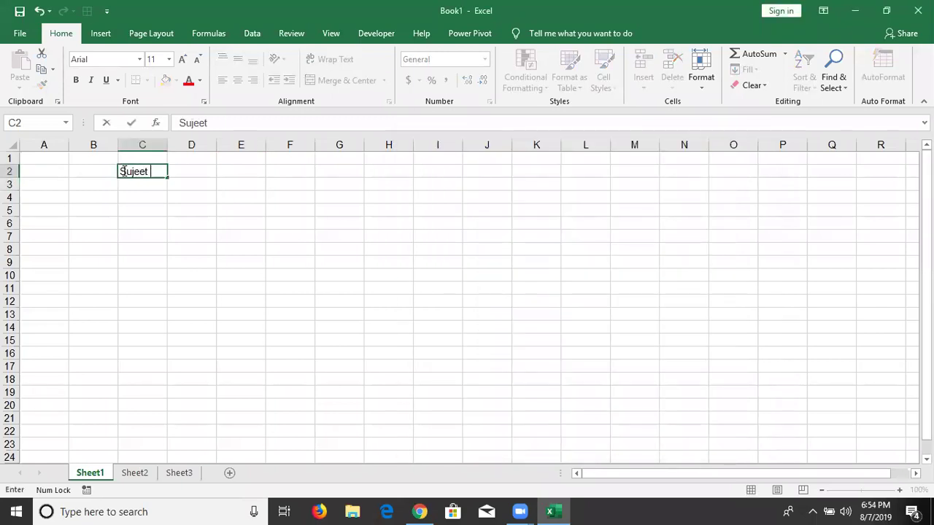
{"action": "type", "text": " Kumar"}
{"action": "key", "text": "Return"}
{"action": "left_click", "coordinate": [123, 171]}
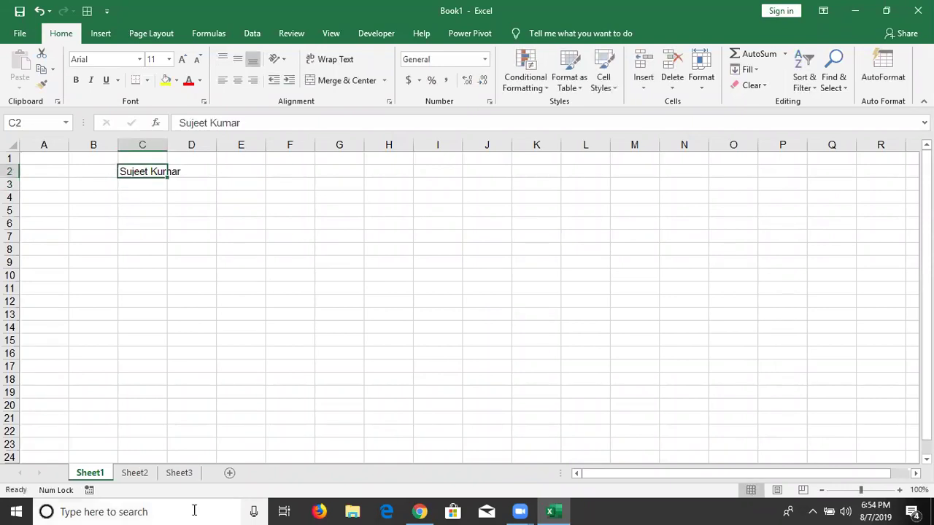
{"action": "left_click_drag", "start_coordinate": [135, 181], "coordinate": [316, 186]}
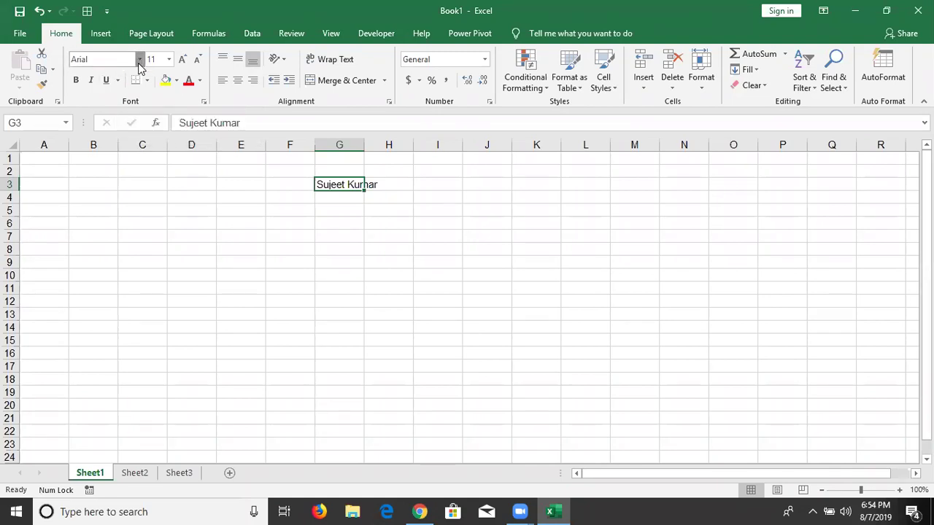
{"action": "left_click", "coordinate": [139, 61]}
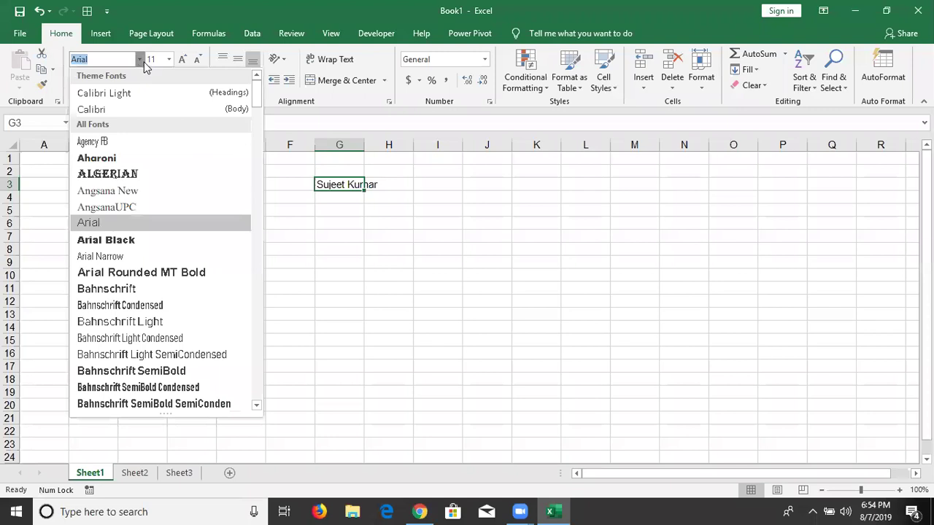
{"action": "key", "text": "Down"}
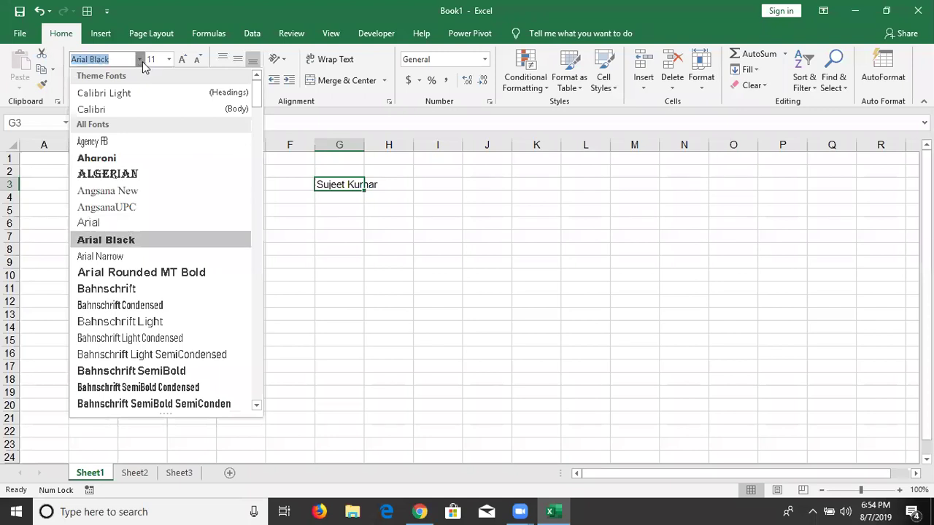
{"action": "key", "text": "Down"}
{"action": "key", "text": "Up"}
{"action": "key", "text": "Up"}
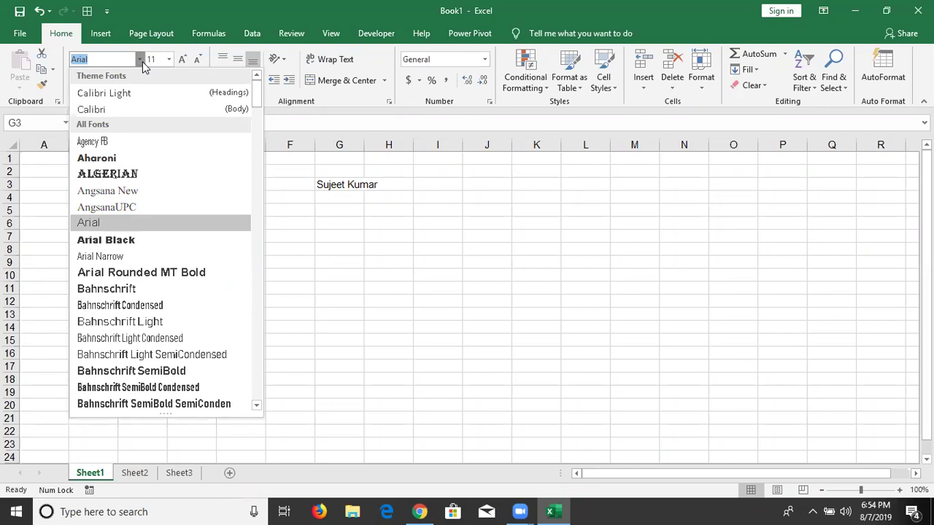
{"action": "key", "text": "Down"}
{"action": "key", "text": "Down"}
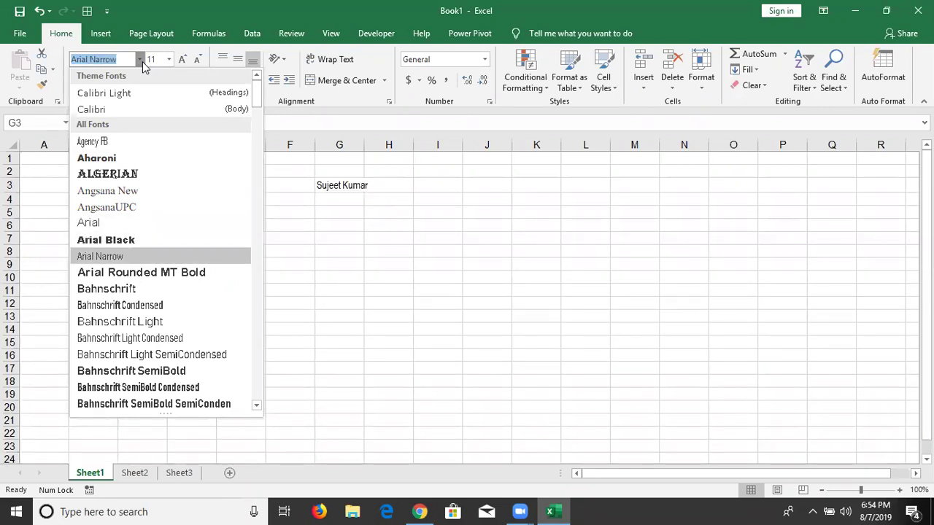
{"action": "key", "text": "Down"}
{"action": "key", "text": "Down"}
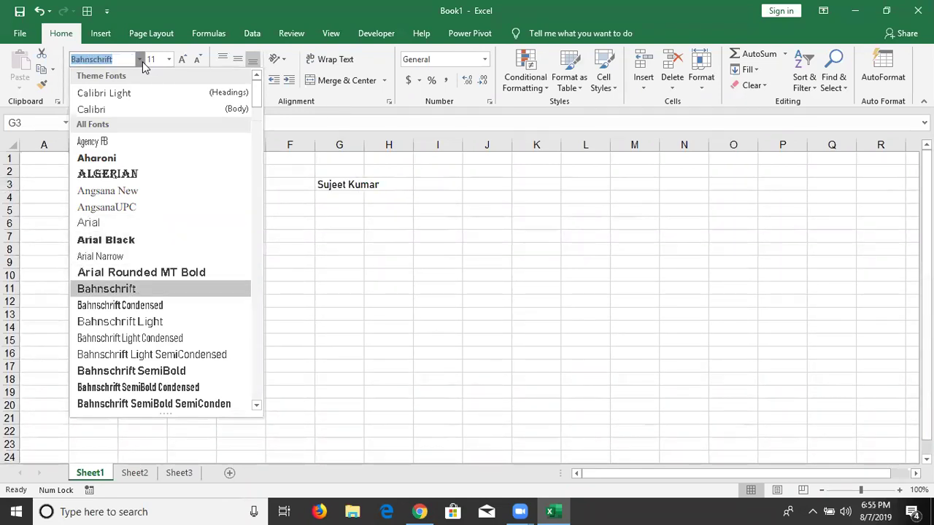
{"action": "key", "text": "Down"}
{"action": "key", "text": "Down"}
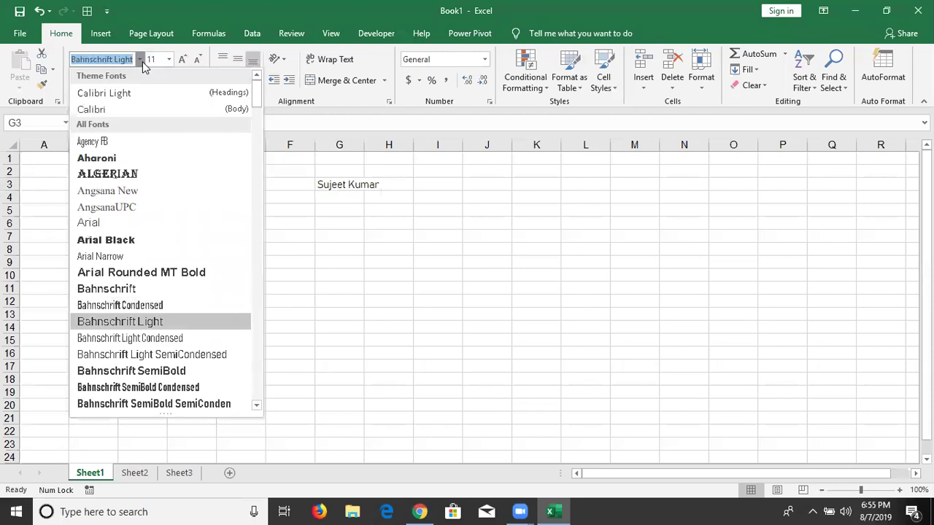
{"action": "key", "text": "Down"}
{"action": "key", "text": "Down"}
{"action": "key", "text": "Down"}
{"action": "key", "text": "Down"}
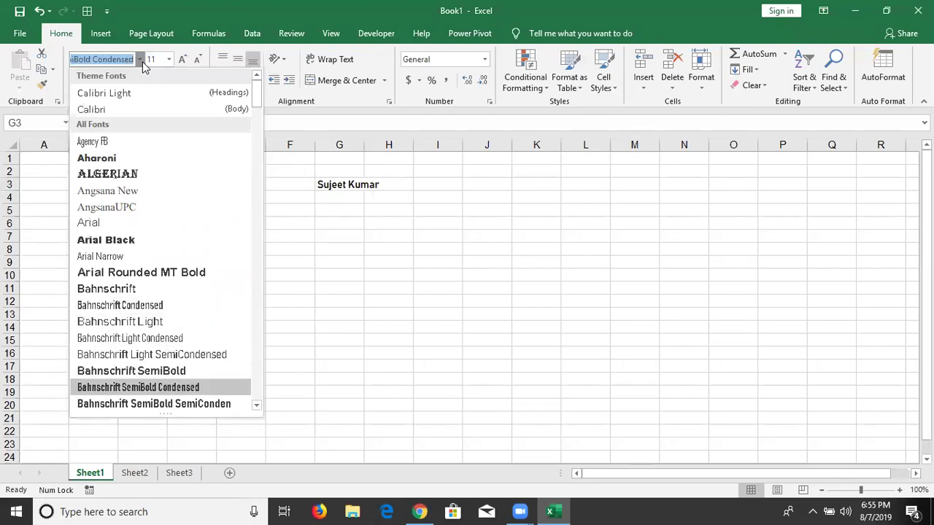
{"action": "key", "text": "Down"}
{"action": "key", "text": "Down"}
{"action": "key", "text": "Down"}
{"action": "key", "text": "Down"}
{"action": "key", "text": "Down"}
{"action": "key", "text": "Down"}
{"action": "key", "text": "Down"}
{"action": "key", "text": "Down"}
{"action": "key", "text": "Down"}
{"action": "key", "text": "Down"}
{"action": "key", "text": "Up"}
{"action": "key", "text": "Down"}
{"action": "key", "text": "Down"}
{"action": "key", "text": "Down"}
{"action": "key", "text": "Down"}
{"action": "key", "text": "Down"}
{"action": "key", "text": "Down"}
{"action": "key", "text": "Down"}
{"action": "key", "text": "Down"}
{"action": "key", "text": "Down"}
{"action": "key", "text": "Down"}
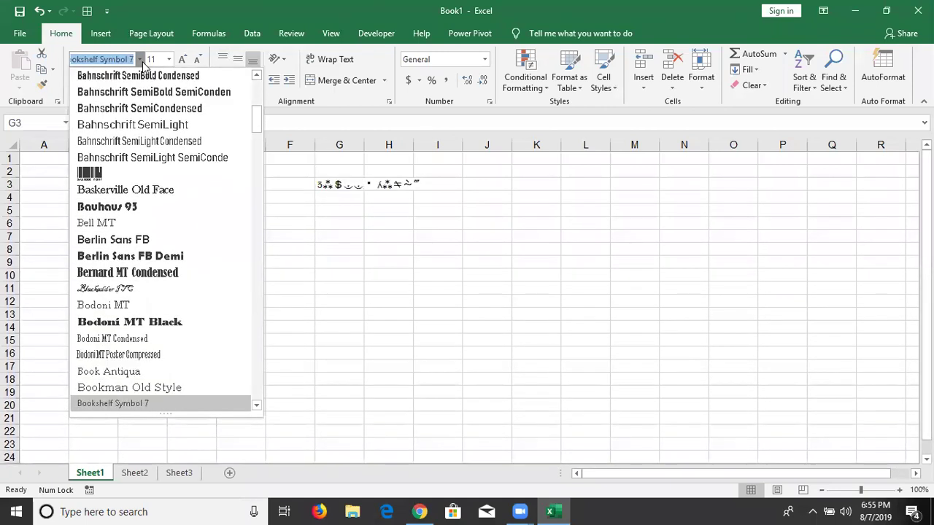
{"action": "type", "text": "k"}
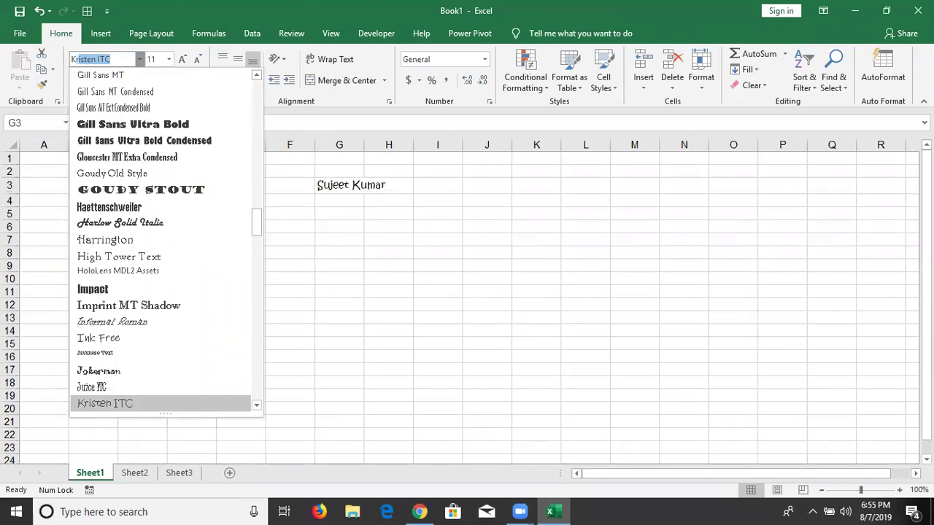
{"action": "type", "text": "ruti Dev 010"}
{"action": "left_click", "coordinate": [142, 61]}
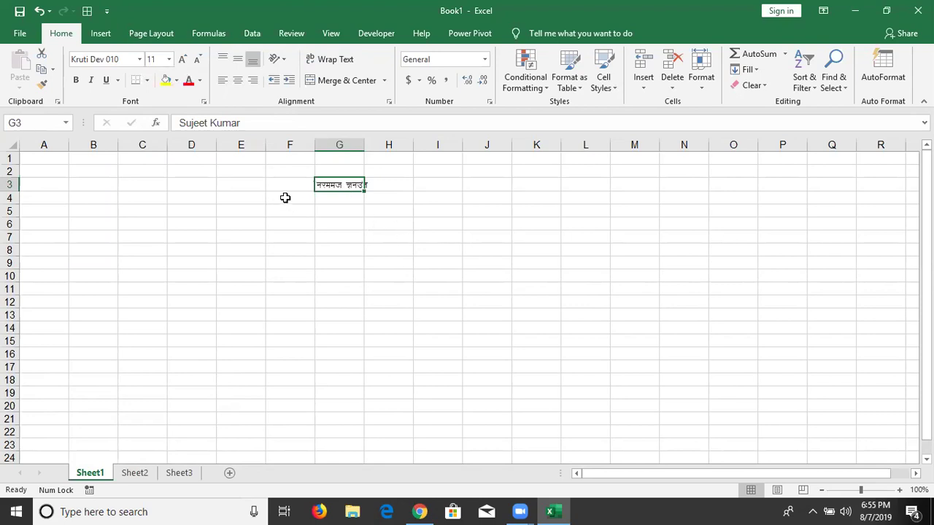
{"action": "key", "text": "ctrl+z"}
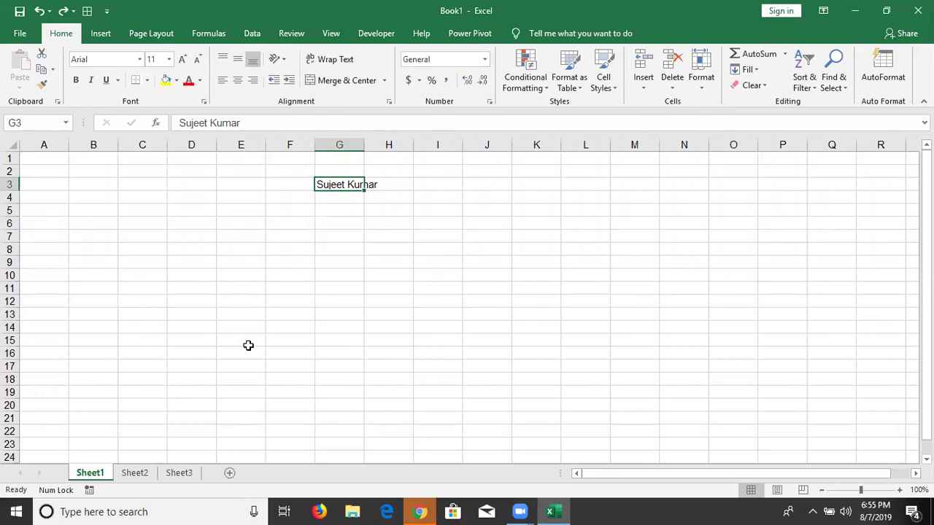
- Select the name in G3 and shrink its font from 11 to 8 point
{"action": "left_click", "coordinate": [343, 252]}
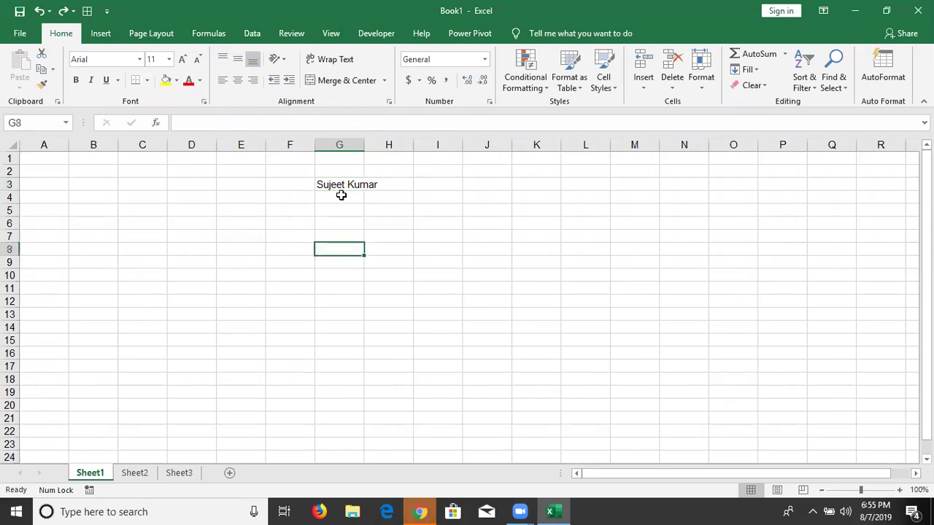
{"action": "left_click", "coordinate": [343, 197]}
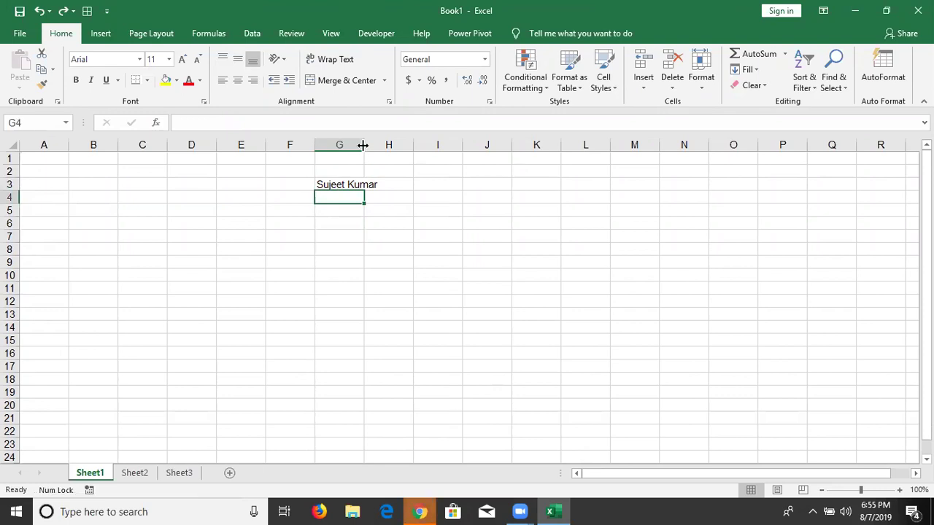
{"action": "left_click", "coordinate": [350, 184]}
{"action": "left_click", "coordinate": [196, 61]}
{"action": "left_click", "coordinate": [196, 61]}
{"action": "left_click", "coordinate": [195, 64]}
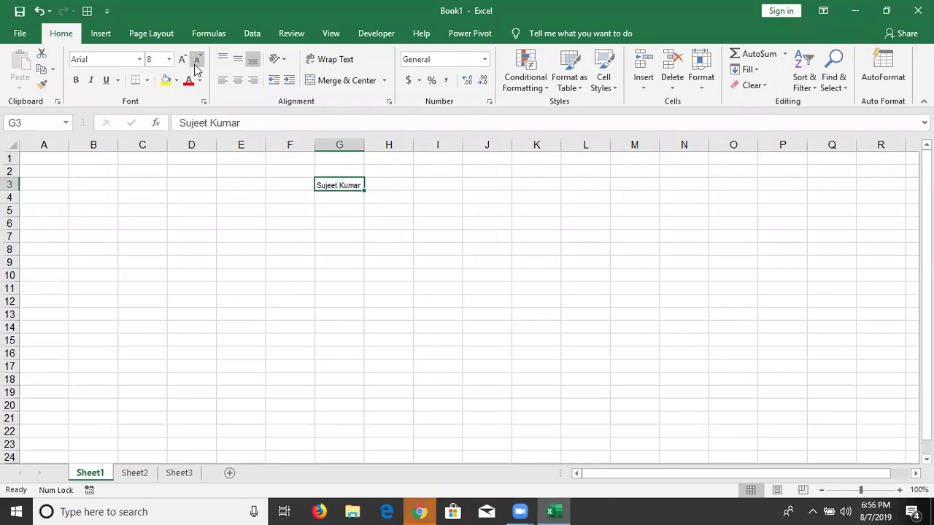
- Step the size up to 10 and back down to 8, checking the font size list
{"action": "left_click", "coordinate": [184, 61]}
{"action": "left_click", "coordinate": [183, 62]}
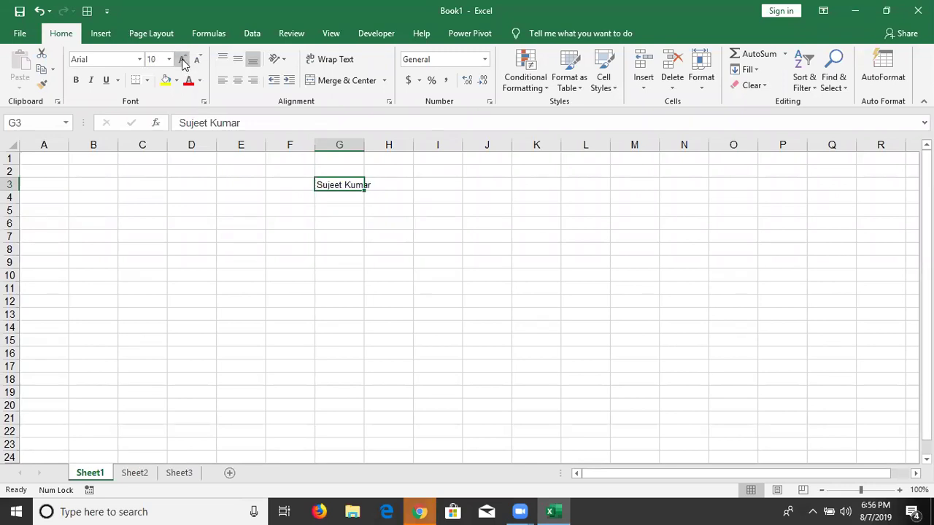
{"action": "left_click", "coordinate": [195, 62]}
{"action": "left_click", "coordinate": [196, 63]}
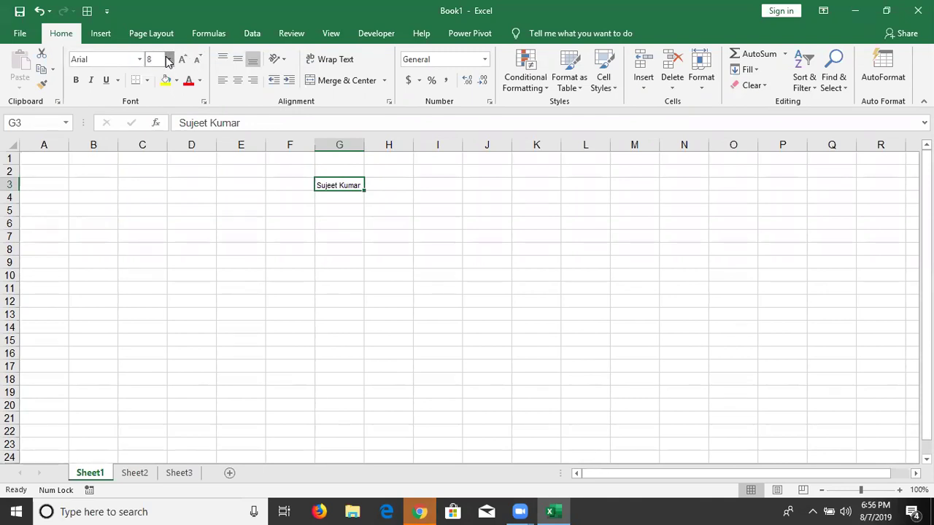
{"action": "left_click", "coordinate": [168, 59]}
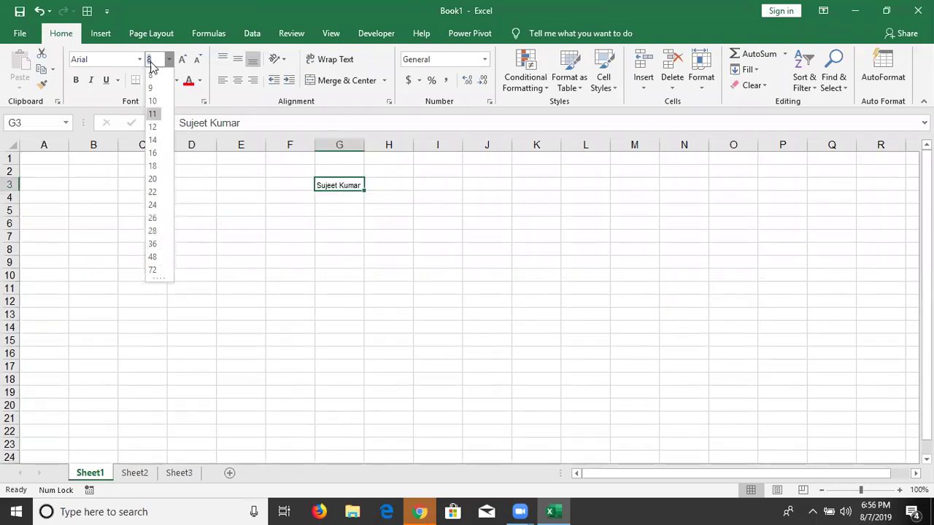
{"action": "left_click", "coordinate": [284, 229]}
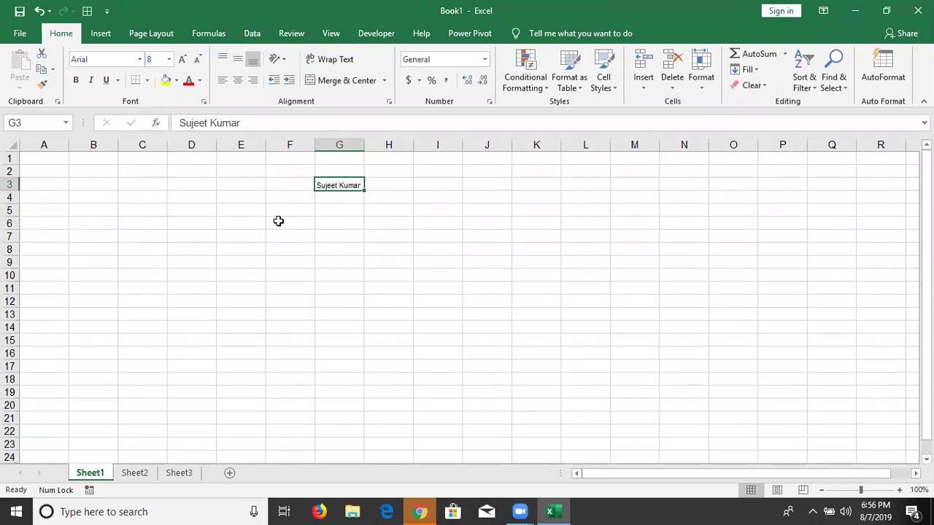
{"action": "left_click", "coordinate": [222, 221]}
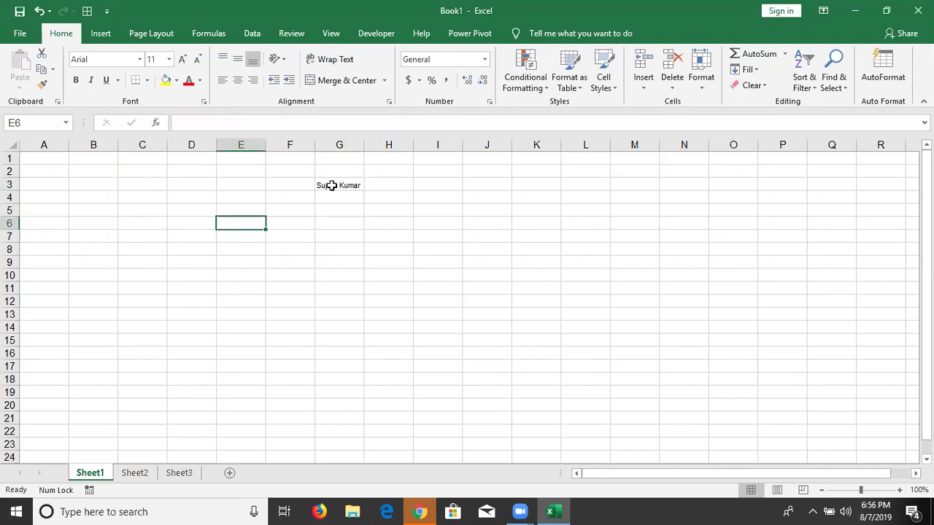
{"action": "left_click", "coordinate": [339, 181]}
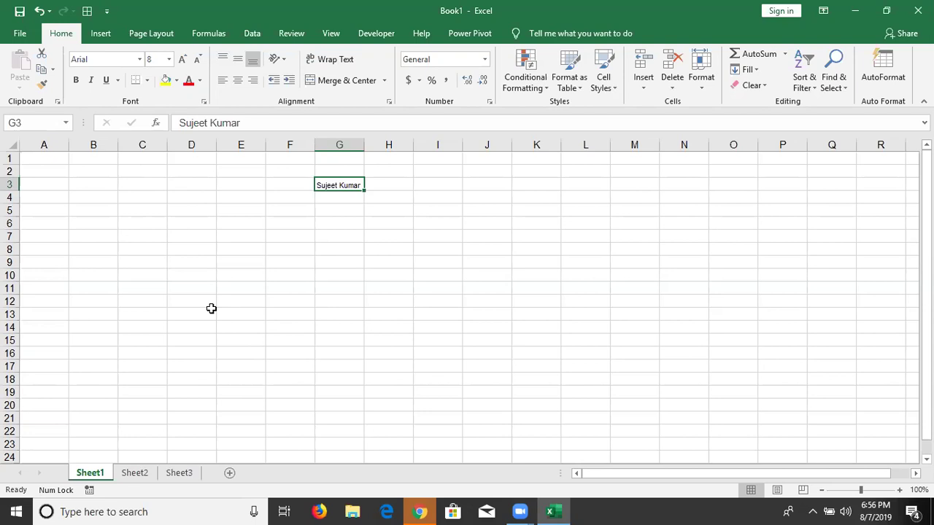
- Make the name in G3 bold, italic and underlined
{"action": "left_click", "coordinate": [77, 80]}
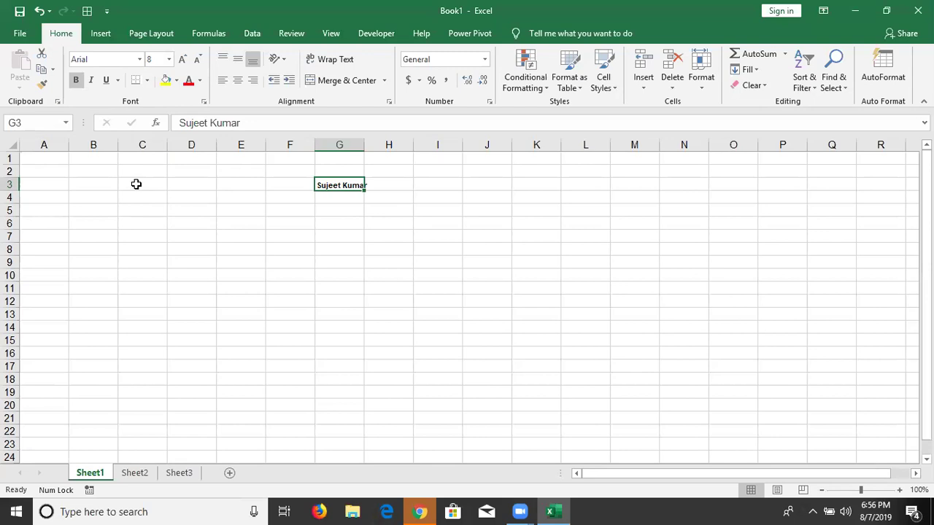
{"action": "left_click", "coordinate": [92, 81]}
{"action": "left_click", "coordinate": [105, 80]}
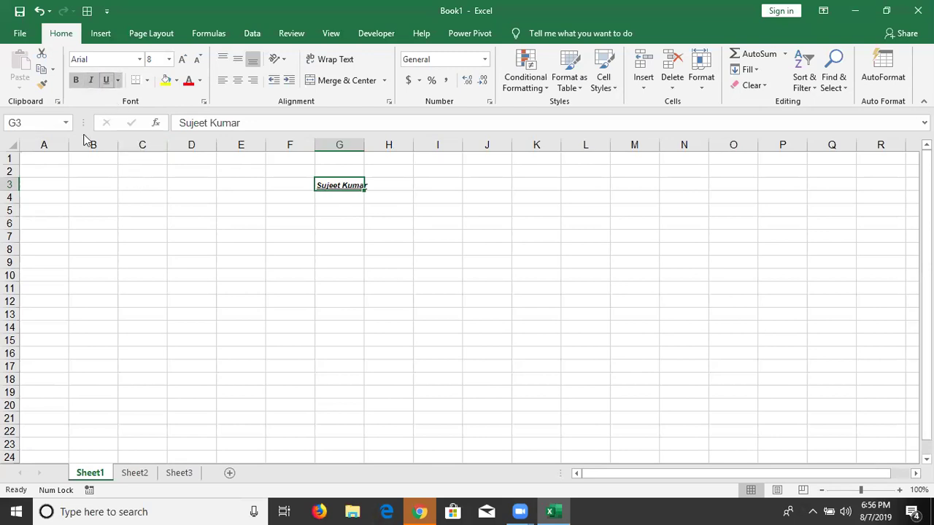
{"action": "left_click", "coordinate": [107, 79]}
{"action": "left_click", "coordinate": [91, 80]}
{"action": "left_click", "coordinate": [77, 81]}
{"action": "left_click", "coordinate": [90, 81]}
{"action": "left_click", "coordinate": [106, 80]}
{"action": "left_click", "coordinate": [76, 82]}
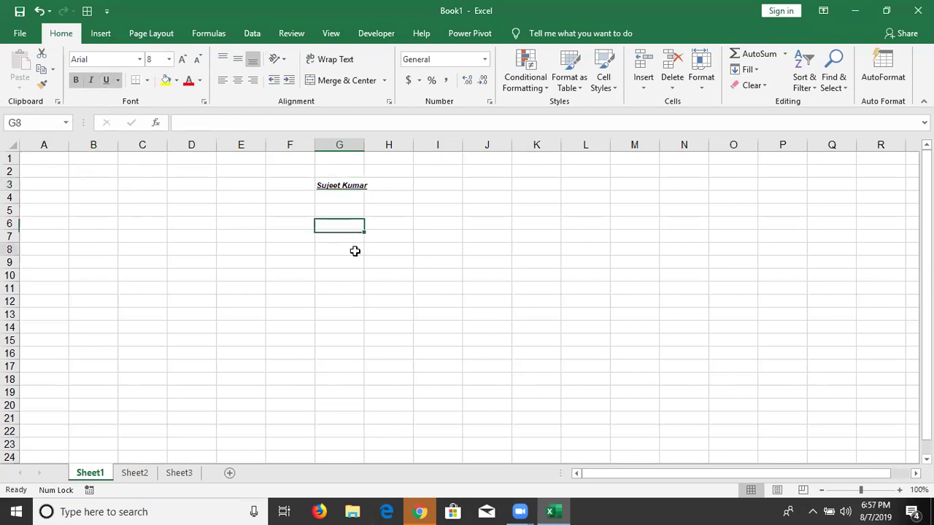
- Widen column G slightly so the name fits
{"action": "left_click", "coordinate": [360, 156]}
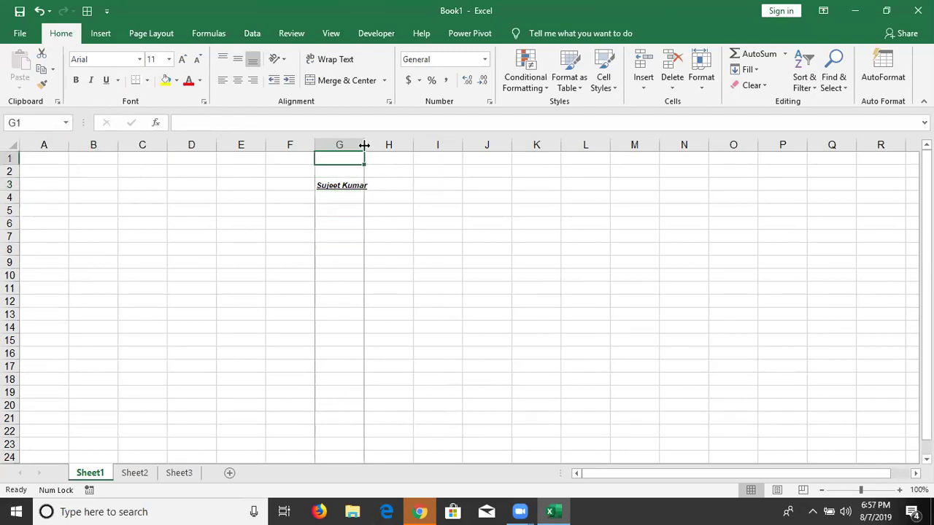
{"action": "left_click_drag", "start_coordinate": [362, 146], "coordinate": [373, 147]}
{"action": "left_click", "coordinate": [256, 207]}
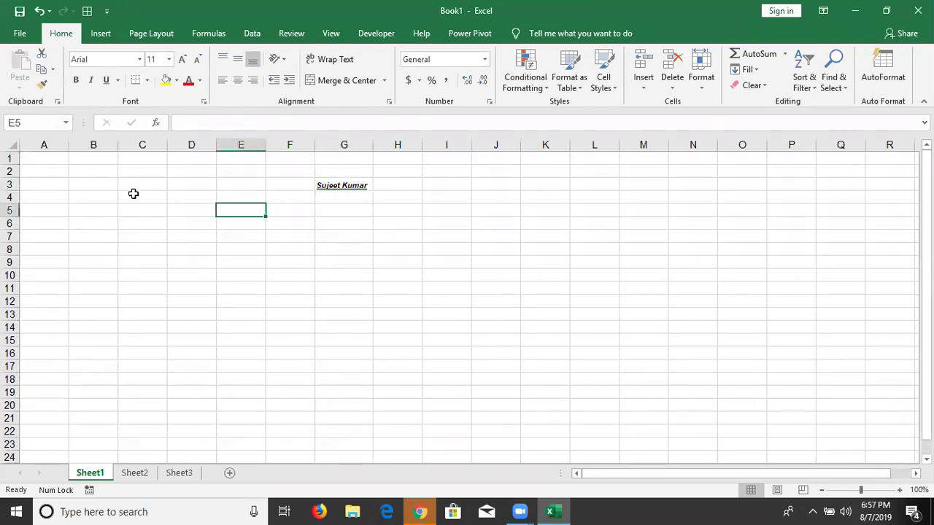
- Enter the formula =RANDBETWEEN(10,80) in cell A1
{"action": "left_click", "coordinate": [37, 138]}
{"action": "key", "text": "Up"}
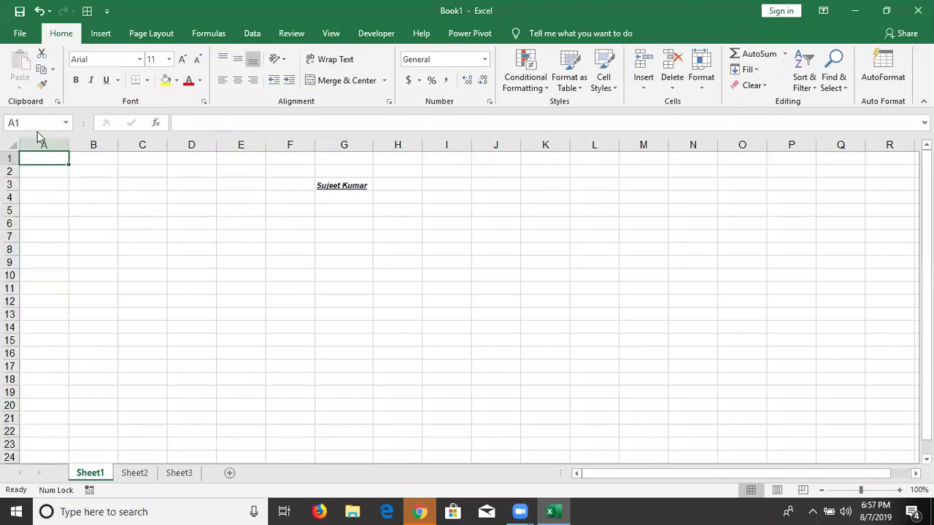
{"action": "type", "text": "=ra"}
{"action": "key", "text": "Down"}
{"action": "key", "text": "Down"}
{"action": "key", "text": "Tab"}
{"action": "type", "text": "10"}
{"action": "type", "text": ","}
{"action": "type", "text": "80"}
{"action": "key", "text": "Return"}
{"action": "key", "text": "Up"}
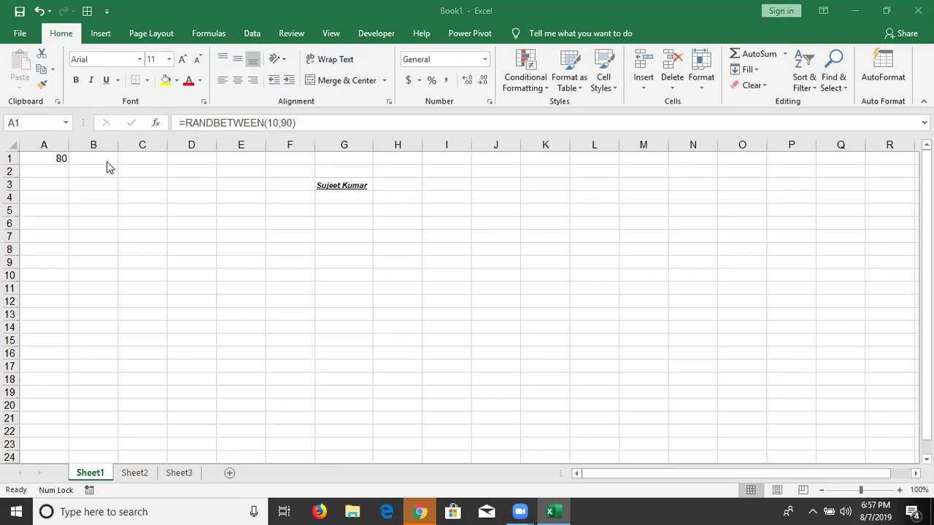
- Fill the formula through A1:E14 with Ctrl+D and Ctrl+R, then reselect the table
{"action": "left_click_drag", "start_coordinate": [54, 158], "coordinate": [248, 328]}
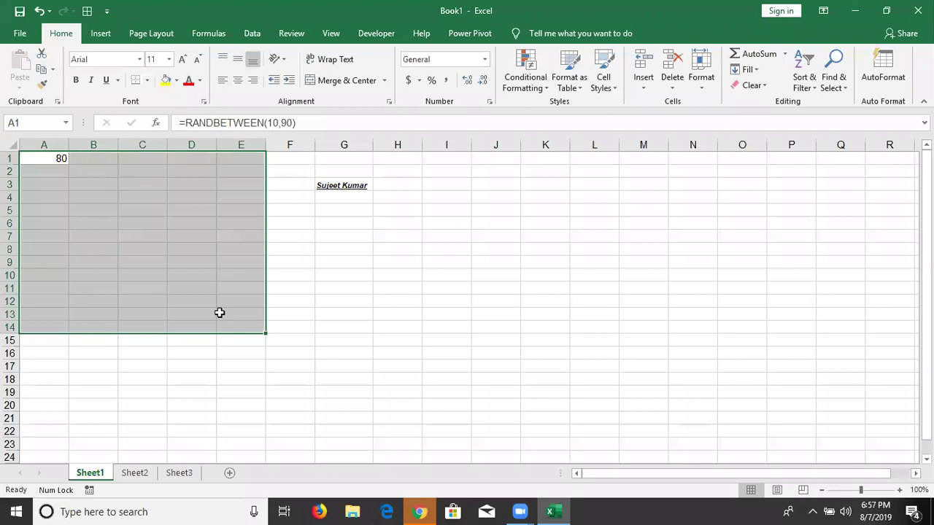
{"action": "key", "text": "ctrl+d"}
{"action": "key", "text": "ctrl+r"}
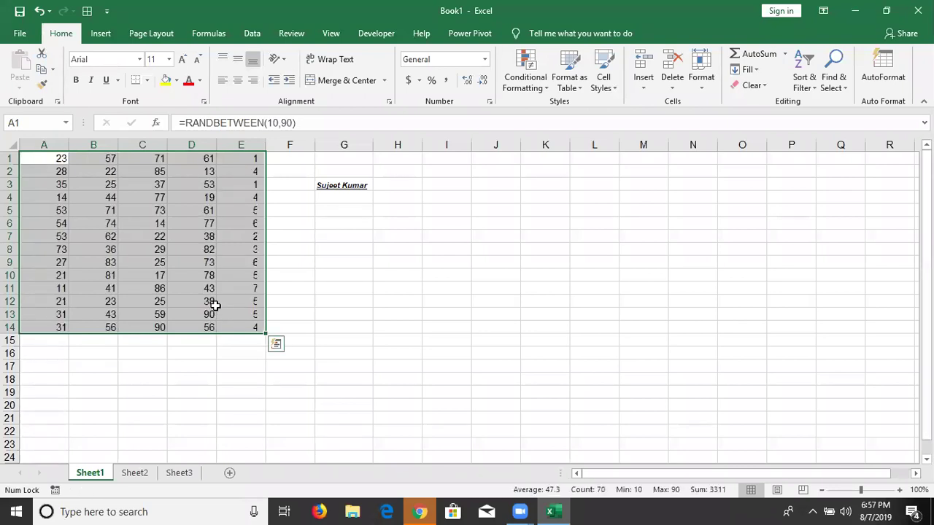
{"action": "left_click", "coordinate": [328, 278]}
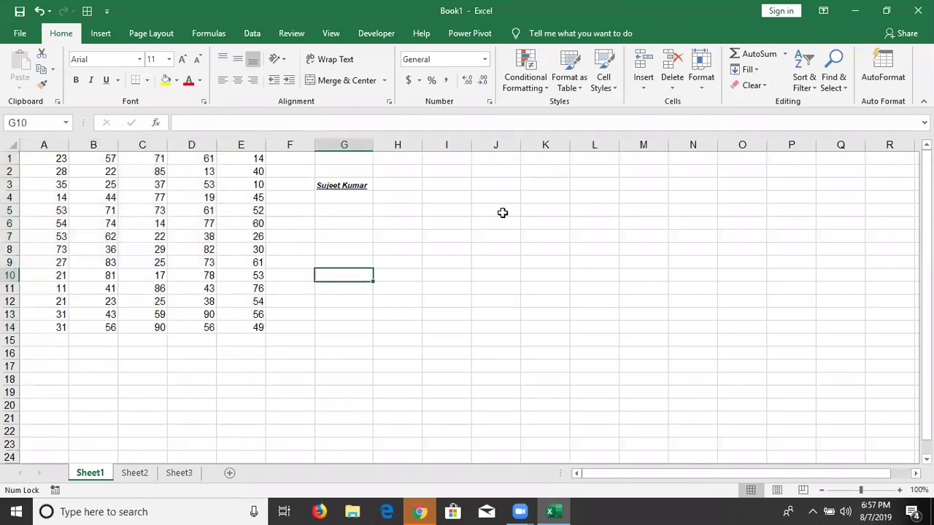
{"action": "left_click_drag", "start_coordinate": [475, 189], "coordinate": [635, 325]}
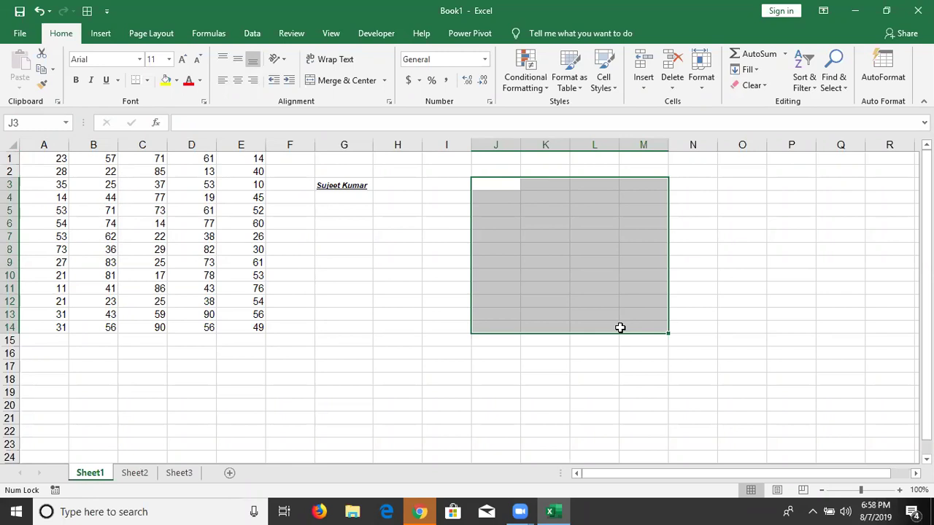
{"action": "left_click", "coordinate": [170, 262]}
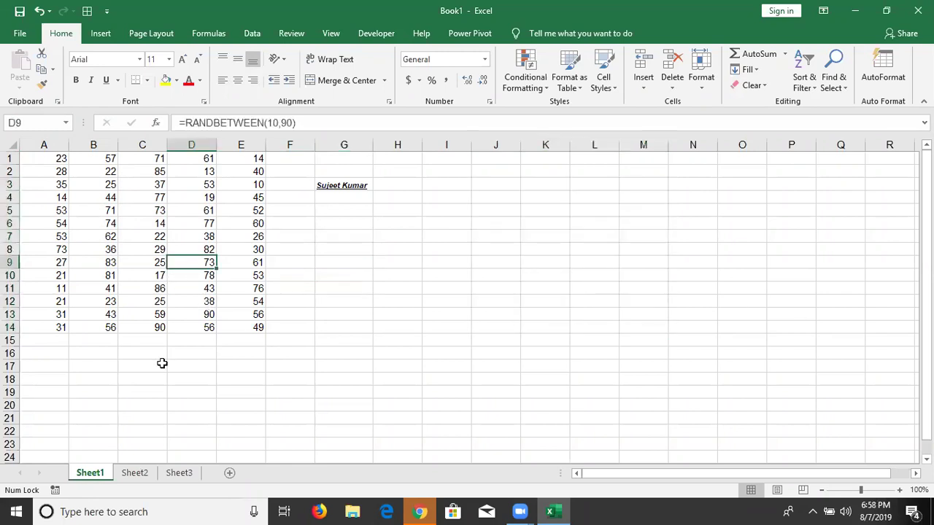
{"action": "left_click_drag", "start_coordinate": [42, 157], "coordinate": [255, 328]}
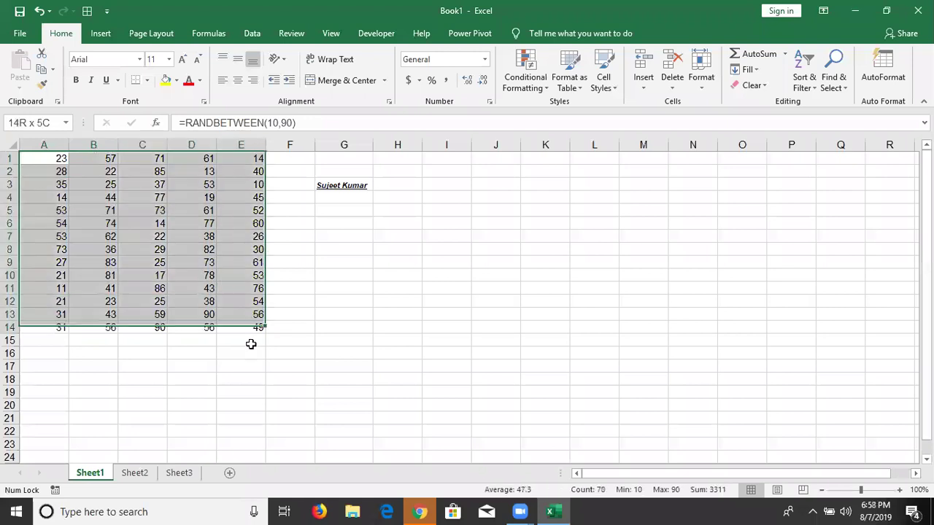
- Apply All Borders, then Thick Outside Borders, to A1:E14
{"action": "left_click", "coordinate": [146, 80]}
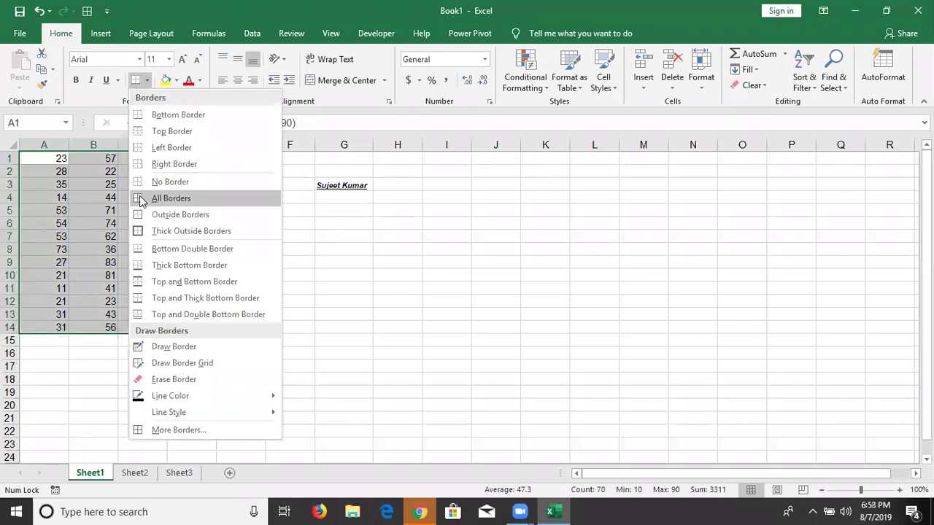
{"action": "left_click", "coordinate": [138, 198]}
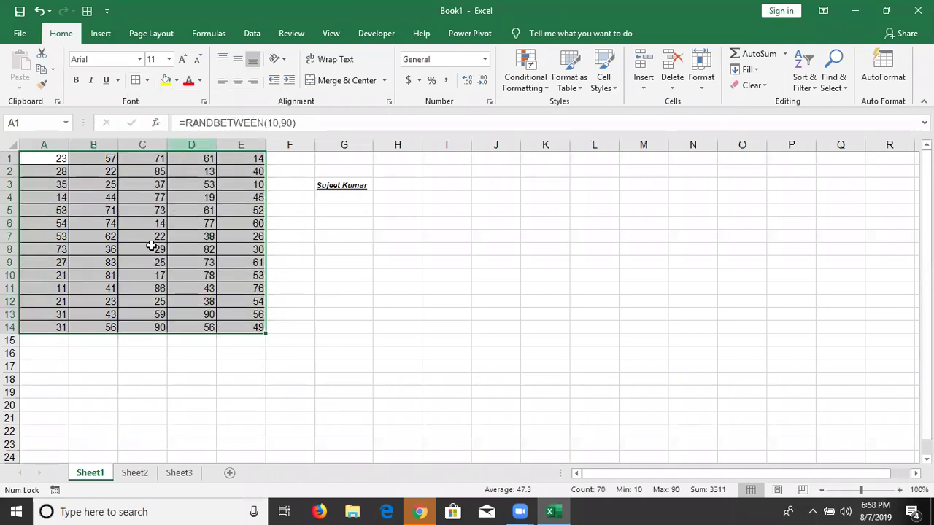
{"action": "left_click", "coordinate": [146, 80]}
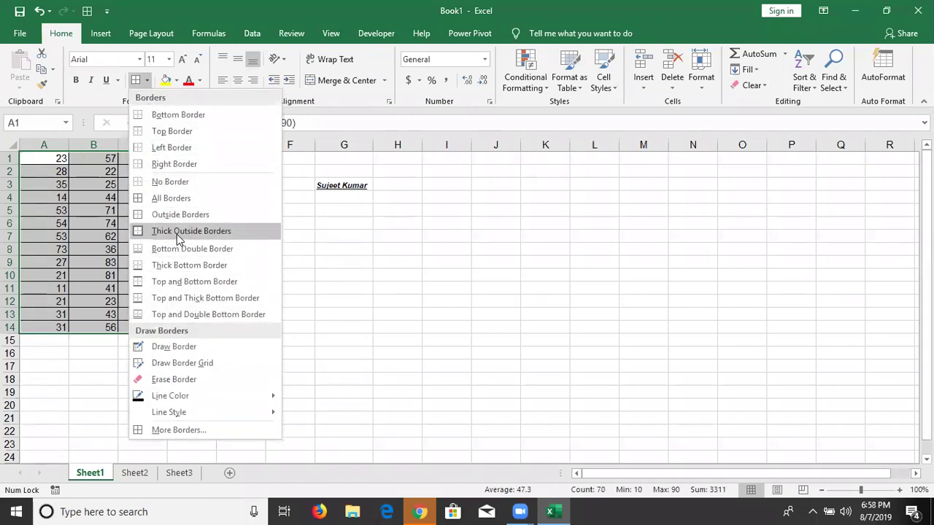
{"action": "left_click", "coordinate": [177, 231]}
{"action": "left_click", "coordinate": [467, 316]}
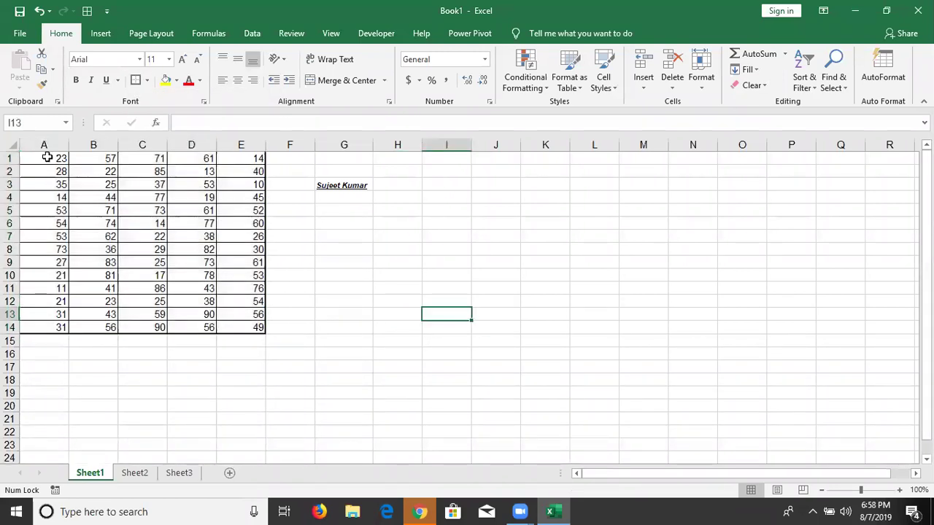
{"action": "left_click_drag", "start_coordinate": [46, 156], "coordinate": [237, 326]}
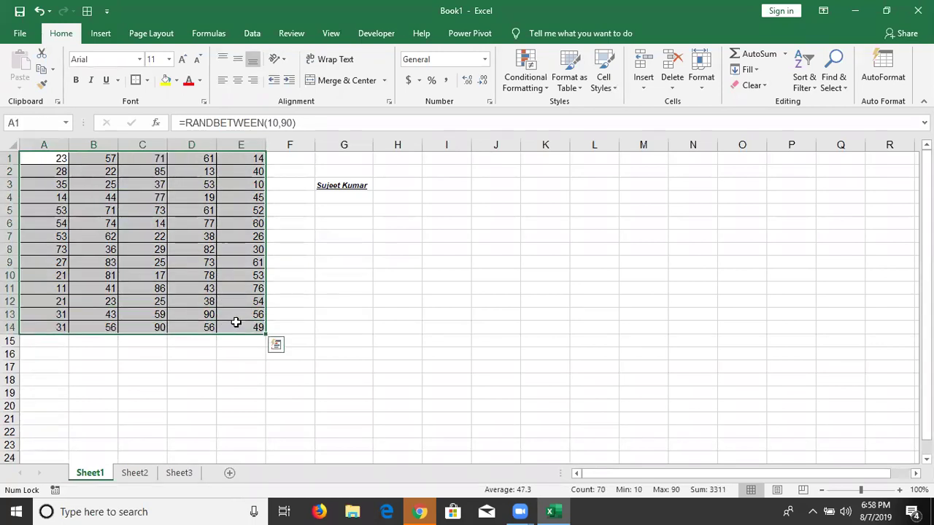
- Open Format Cells for the A1:E14 selection from the shortcut menu
{"action": "right_click", "coordinate": [161, 184]}
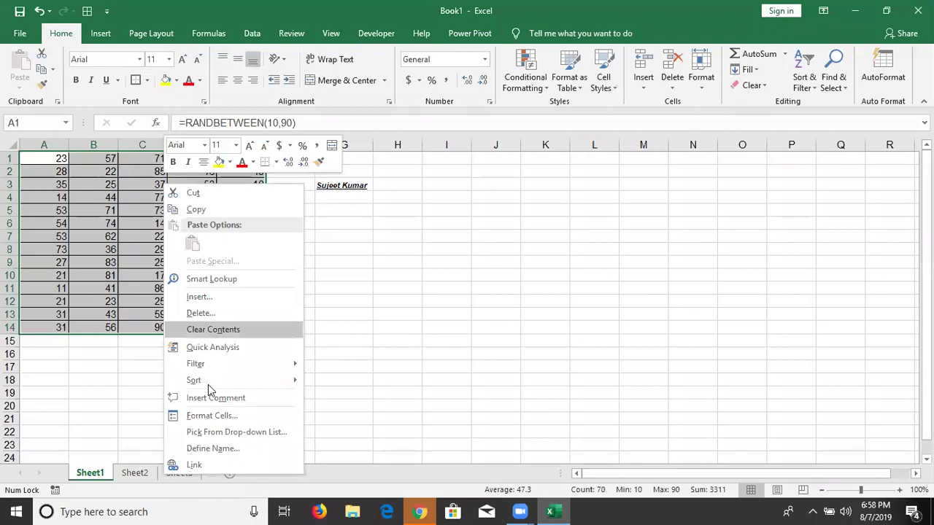
{"action": "left_click", "coordinate": [209, 415]}
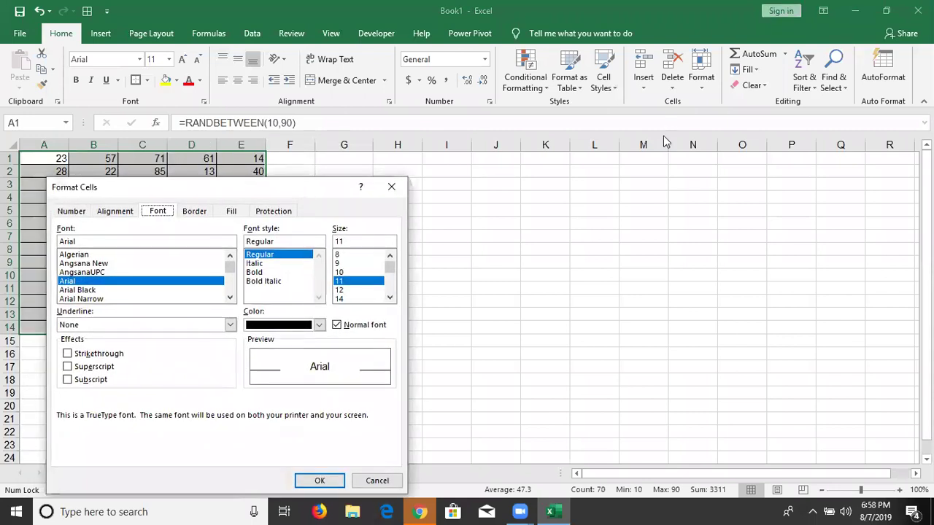
{"action": "left_click_drag", "start_coordinate": [297, 189], "coordinate": [742, 132]}
{"action": "left_click", "coordinate": [638, 149]}
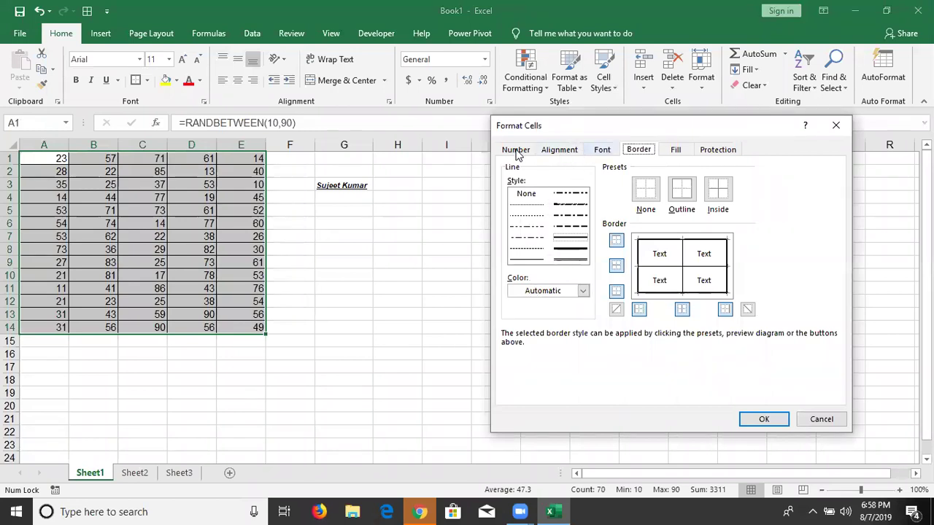
- Set the font colour to red, revert it to Automatic, and return to Border settings
{"action": "left_click", "coordinate": [601, 153]}
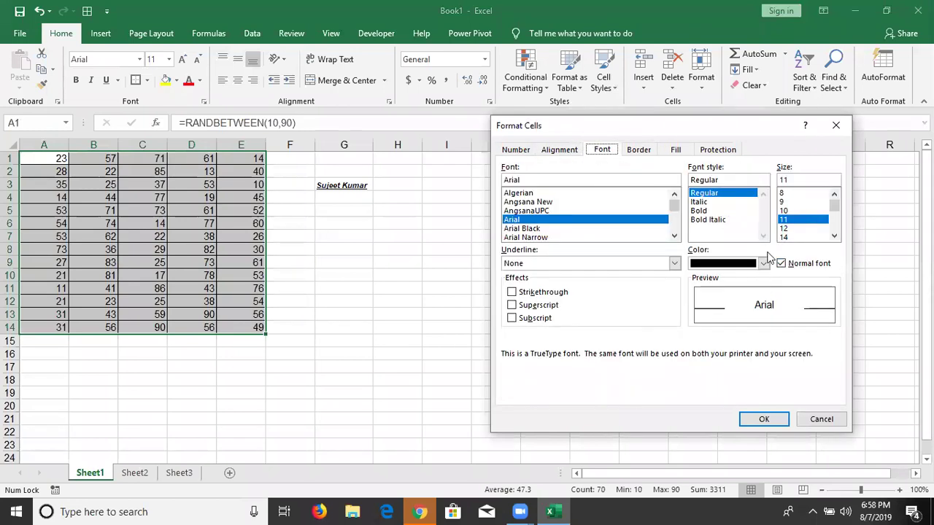
{"action": "left_click", "coordinate": [731, 266]}
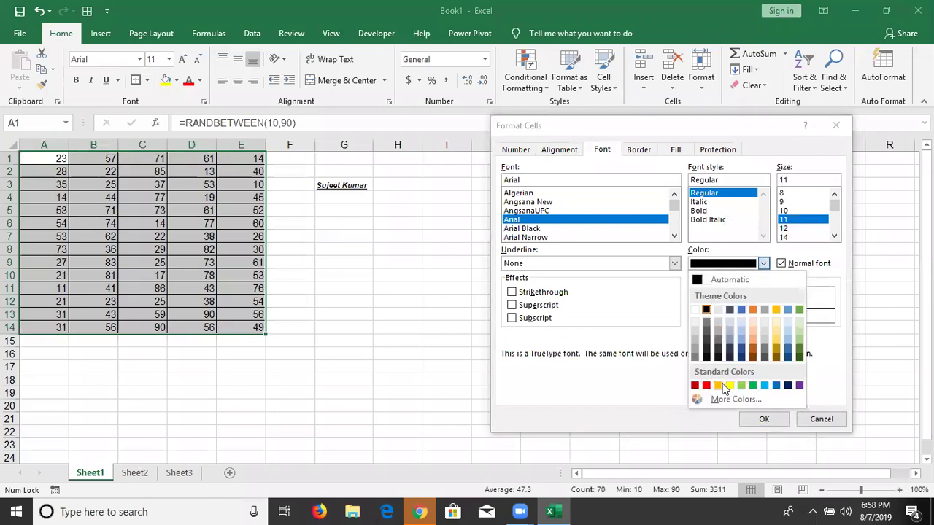
{"action": "left_click", "coordinate": [705, 386]}
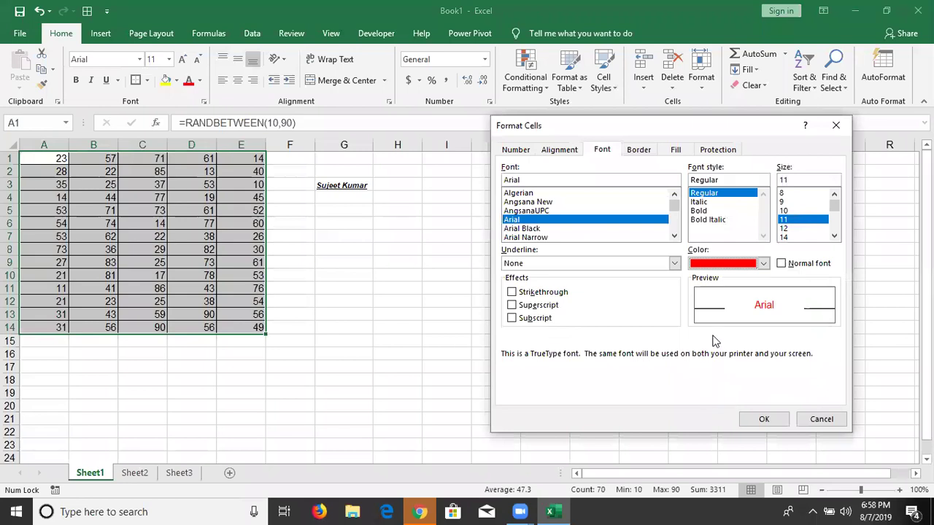
{"action": "left_click", "coordinate": [763, 264]}
{"action": "left_click", "coordinate": [719, 280]}
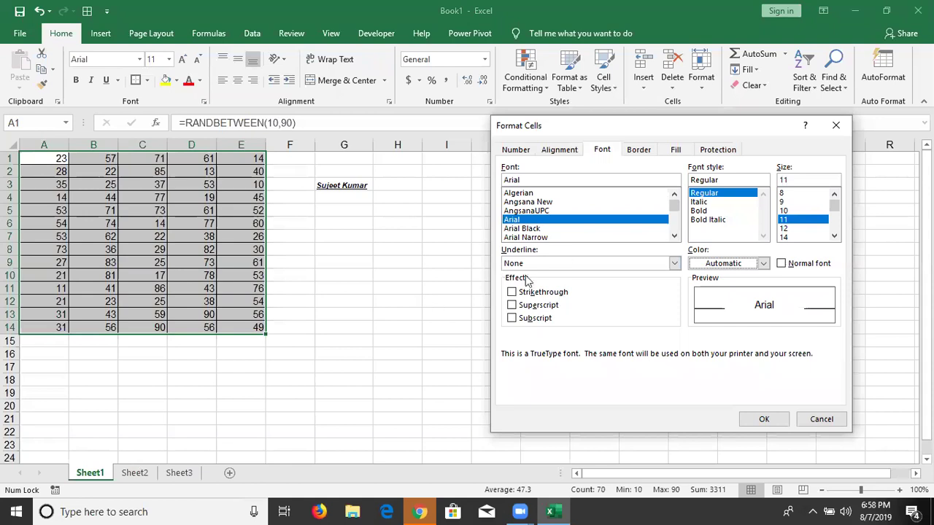
{"action": "left_click", "coordinate": [638, 150]}
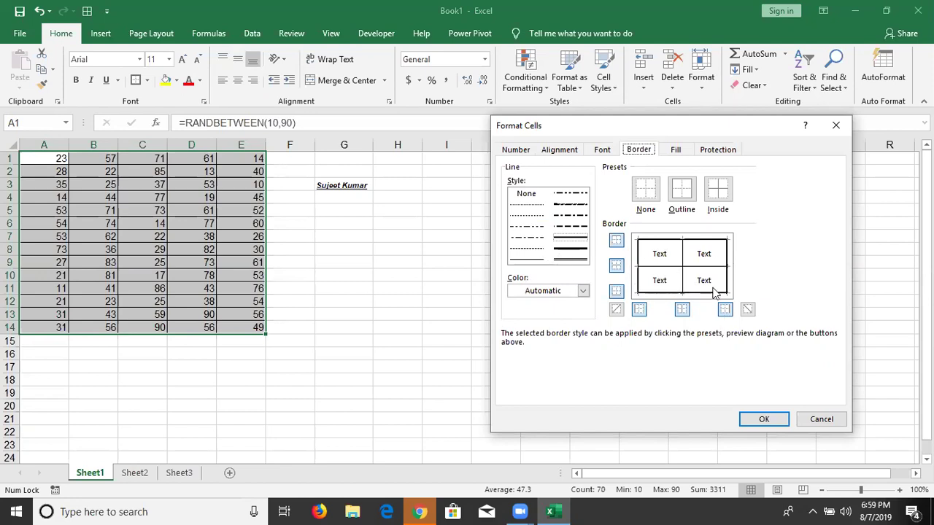
- Apply green borders with a double bottom line and dashed diagonals to A1:E14
{"action": "left_click", "coordinate": [530, 294]}
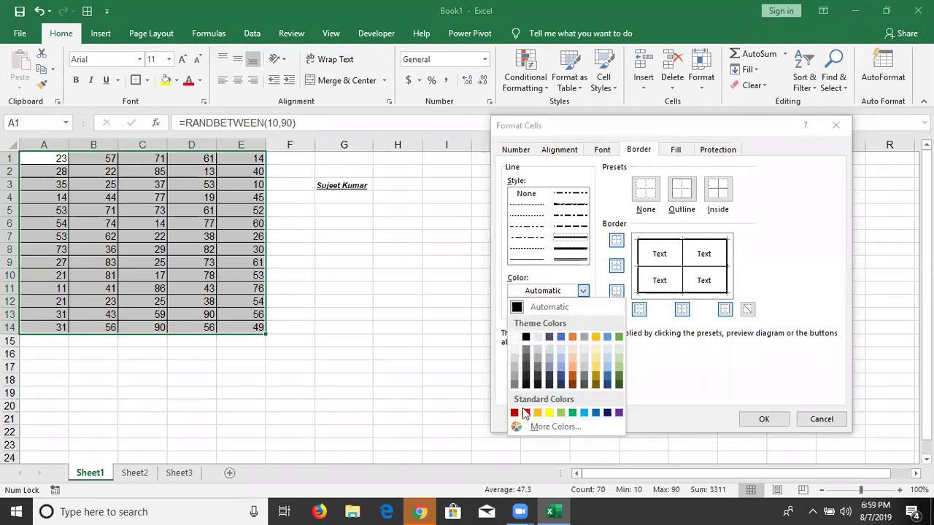
{"action": "left_click", "coordinate": [573, 412]}
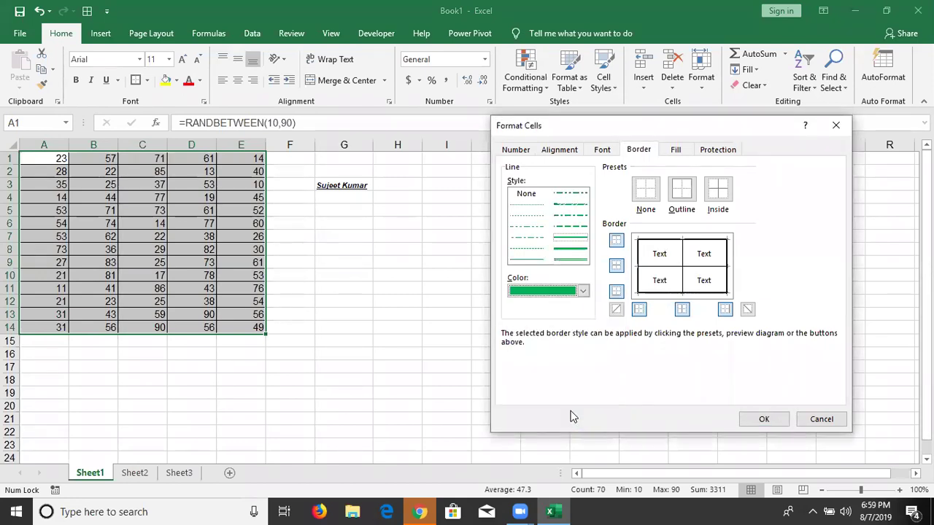
{"action": "left_click", "coordinate": [569, 260]}
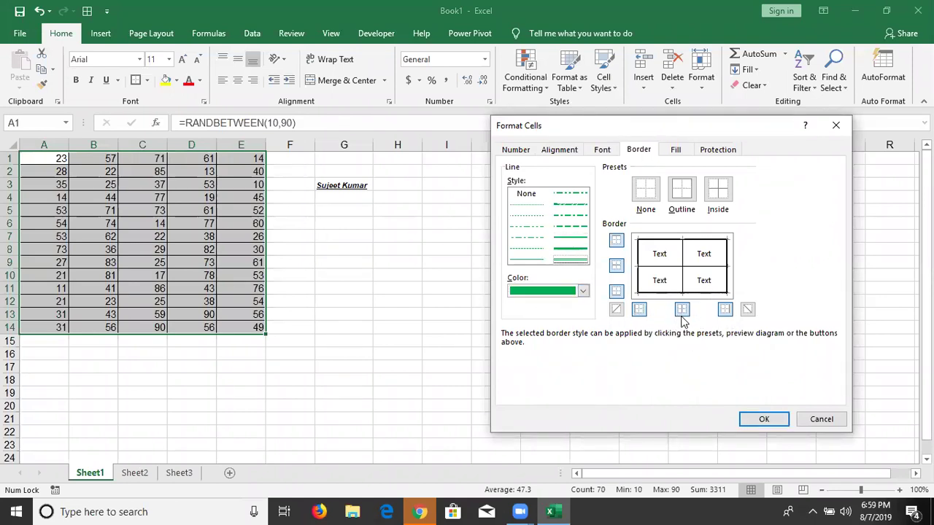
{"action": "left_click", "coordinate": [616, 293]}
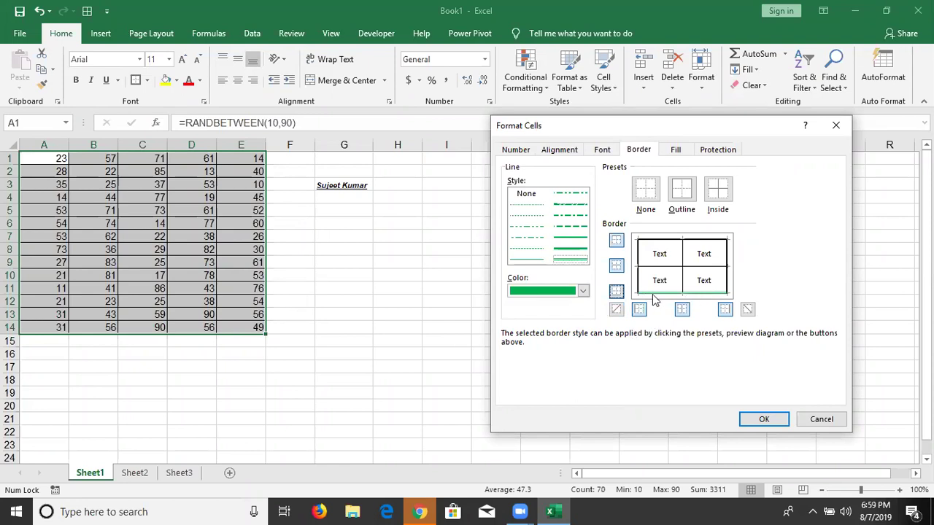
{"action": "left_click", "coordinate": [615, 310]}
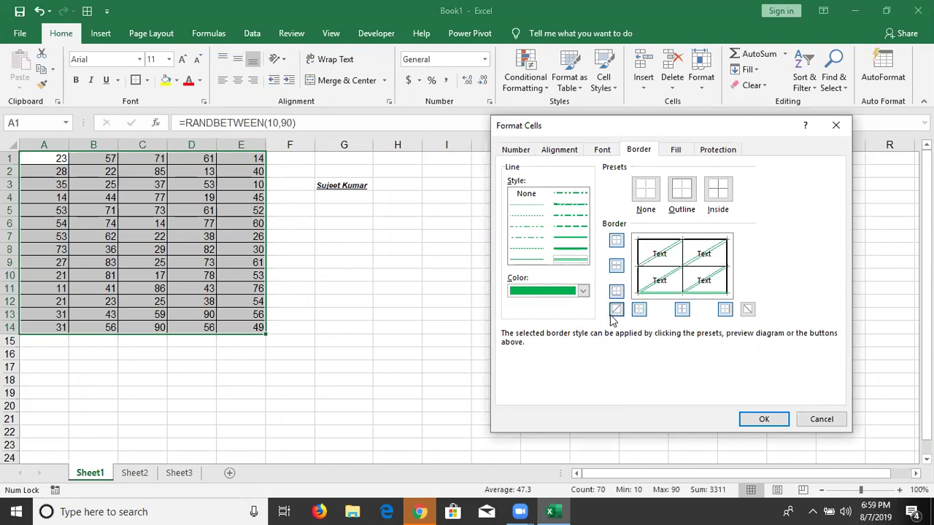
{"action": "left_click", "coordinate": [571, 238]}
{"action": "left_click", "coordinate": [570, 226]}
{"action": "left_click", "coordinate": [616, 310]}
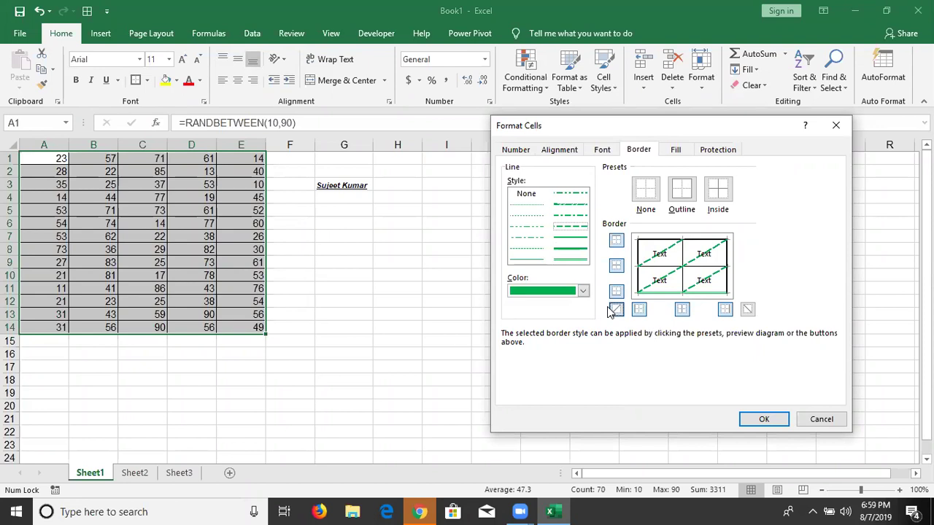
{"action": "left_click", "coordinate": [760, 420]}
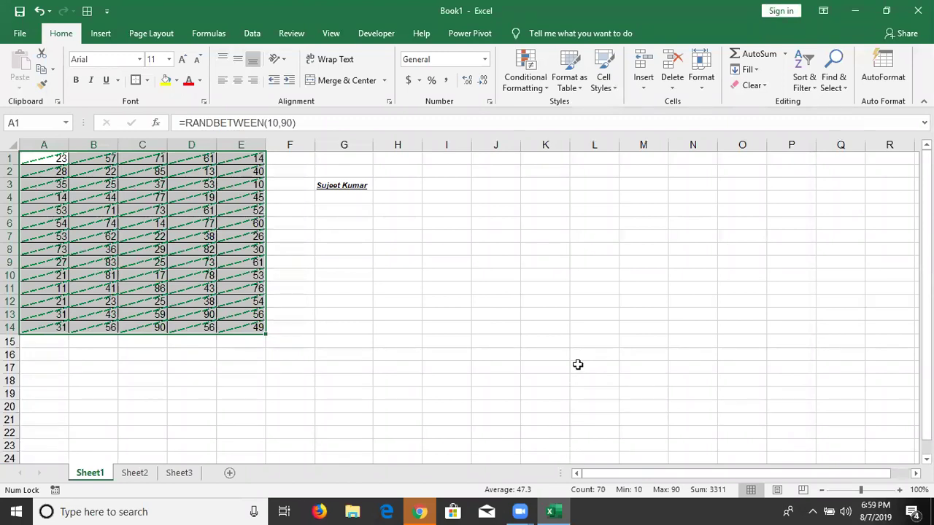
- Undo the green dashed diagonal borders with Ctrl+Z
{"action": "key", "text": "ctrl+z"}
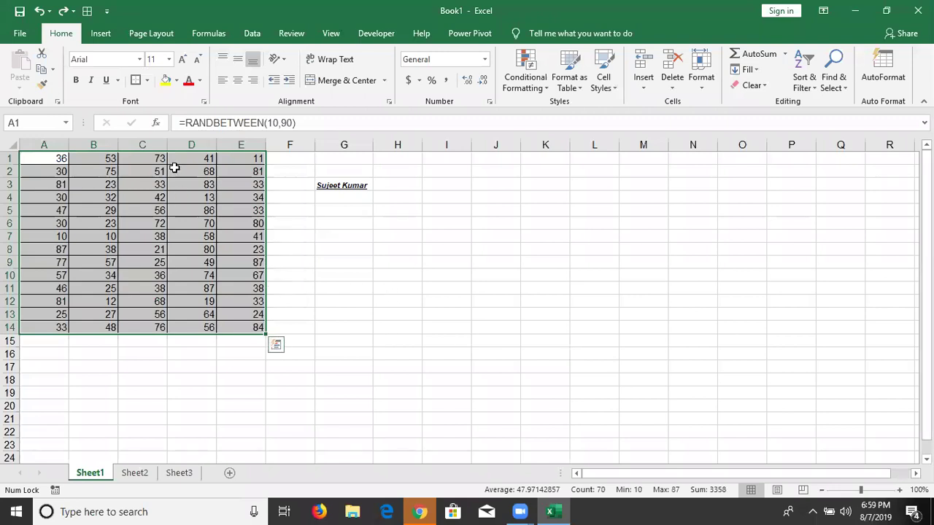
{"action": "left_click", "coordinate": [147, 80]}
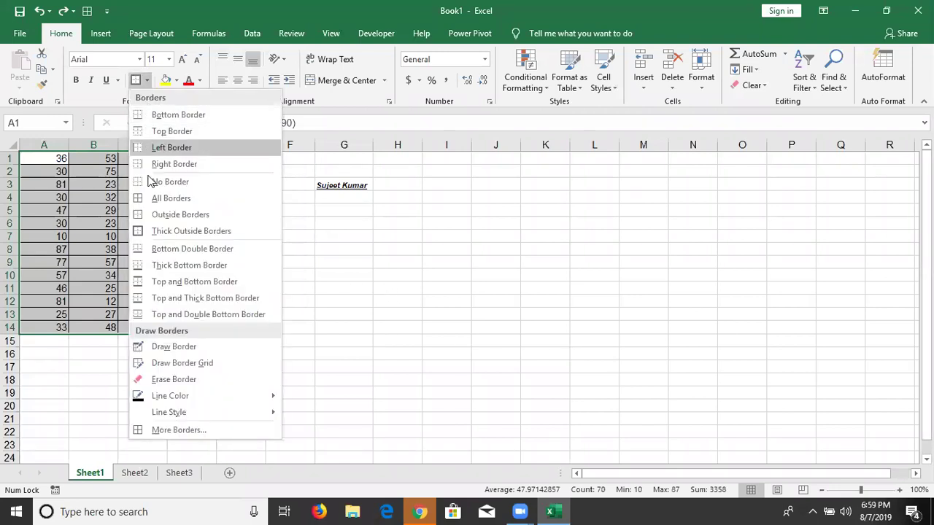
{"action": "left_click", "coordinate": [169, 216]}
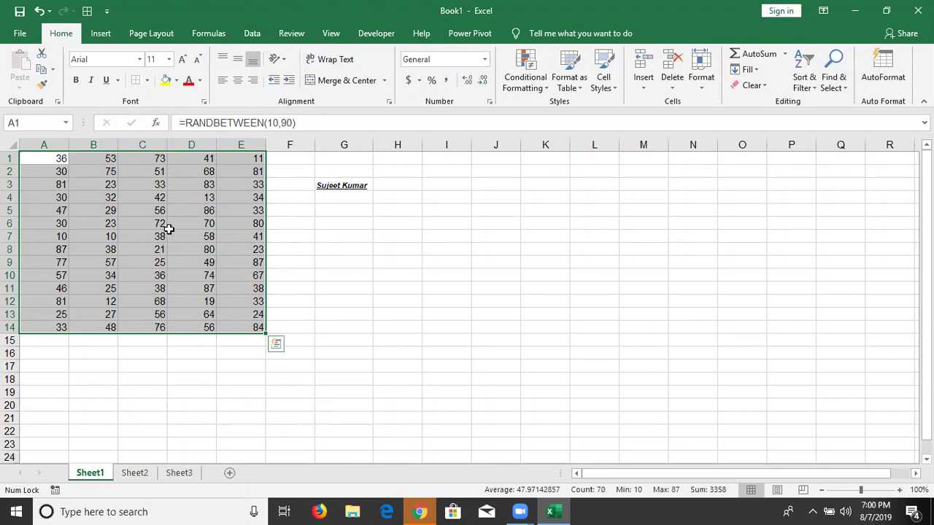
{"action": "left_click", "coordinate": [146, 210]}
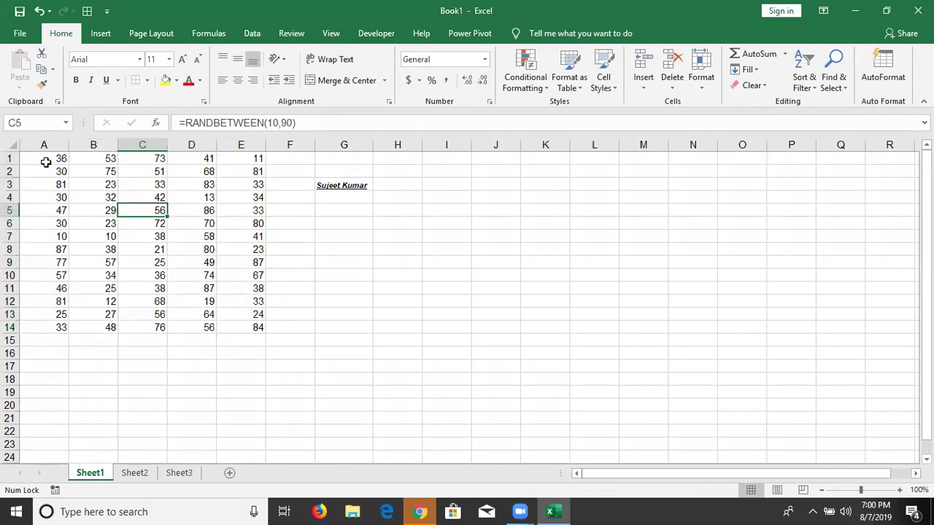
- Reapply All Borders to the A1:E14 table
{"action": "left_click_drag", "start_coordinate": [44, 158], "coordinate": [255, 328]}
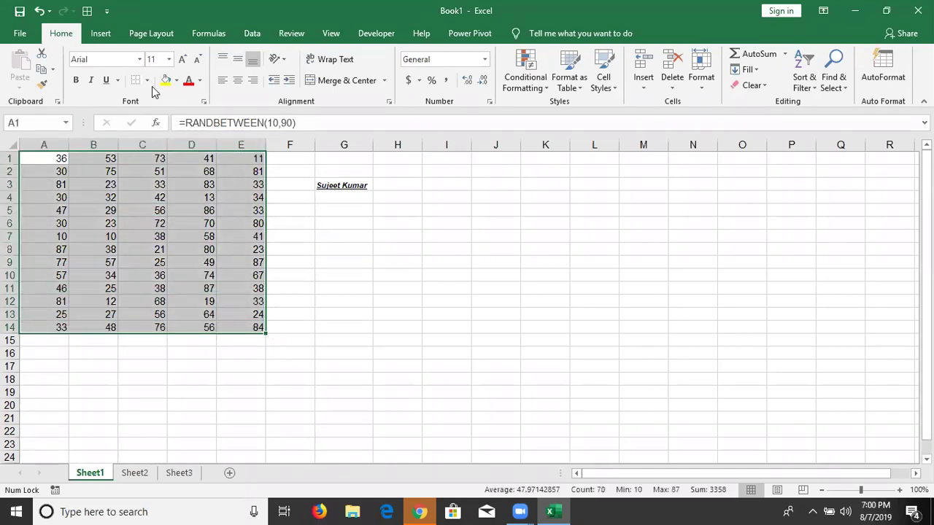
{"action": "left_click", "coordinate": [147, 80]}
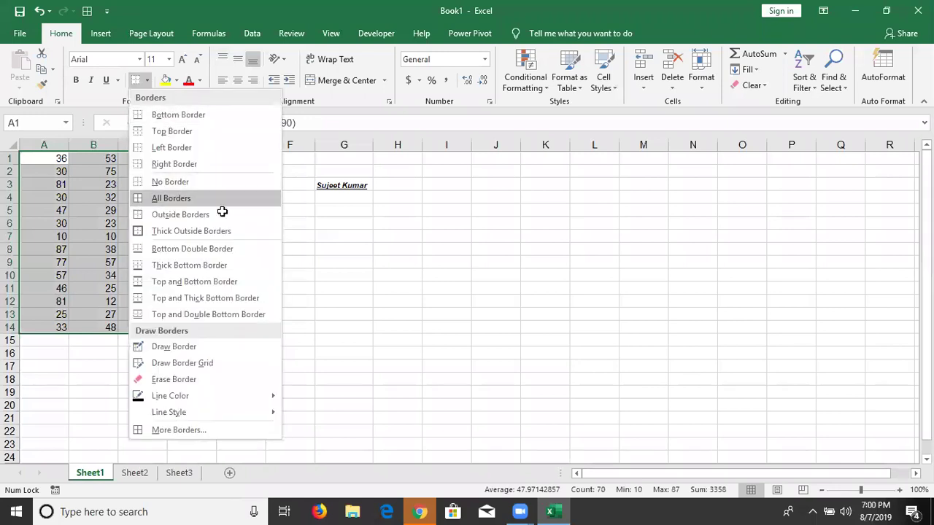
{"action": "left_click", "coordinate": [219, 200]}
{"action": "left_click", "coordinate": [343, 235]}
{"action": "left_click", "coordinate": [145, 212]}
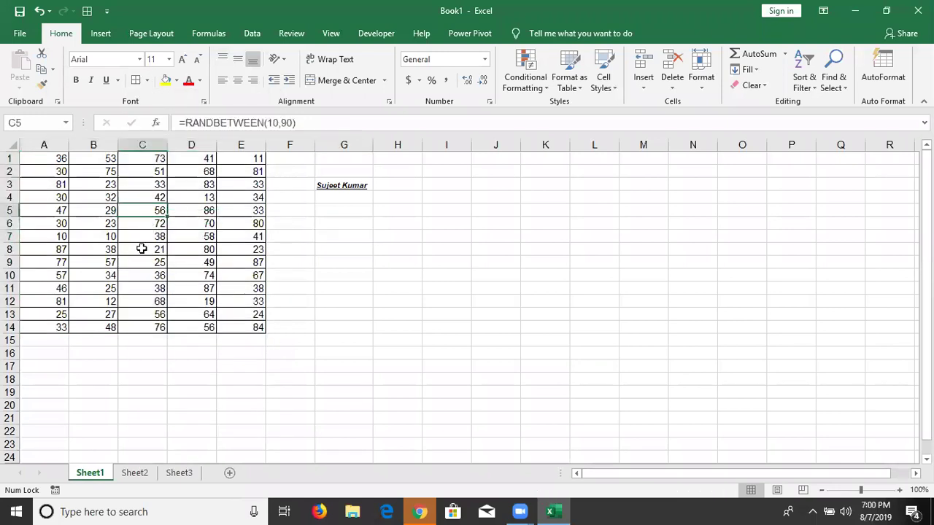
{"action": "left_click", "coordinate": [148, 81]}
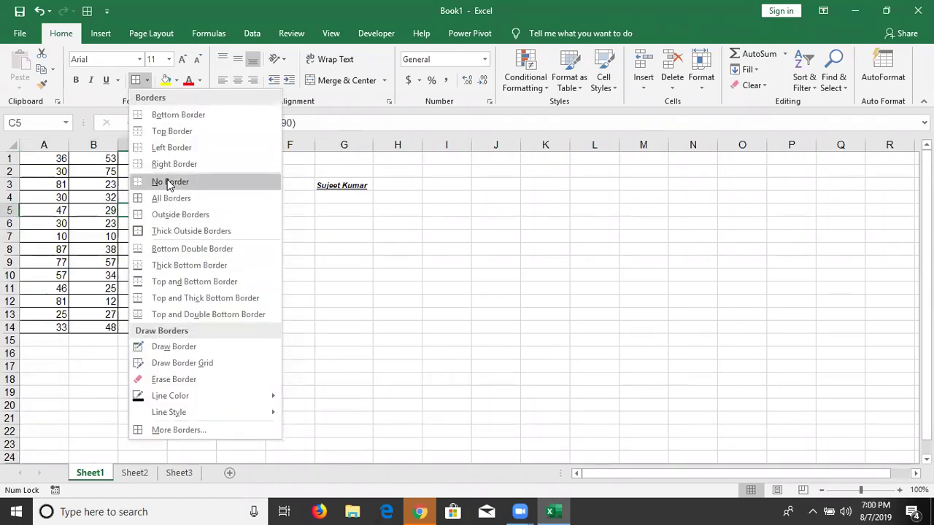
{"action": "left_click", "coordinate": [380, 235]}
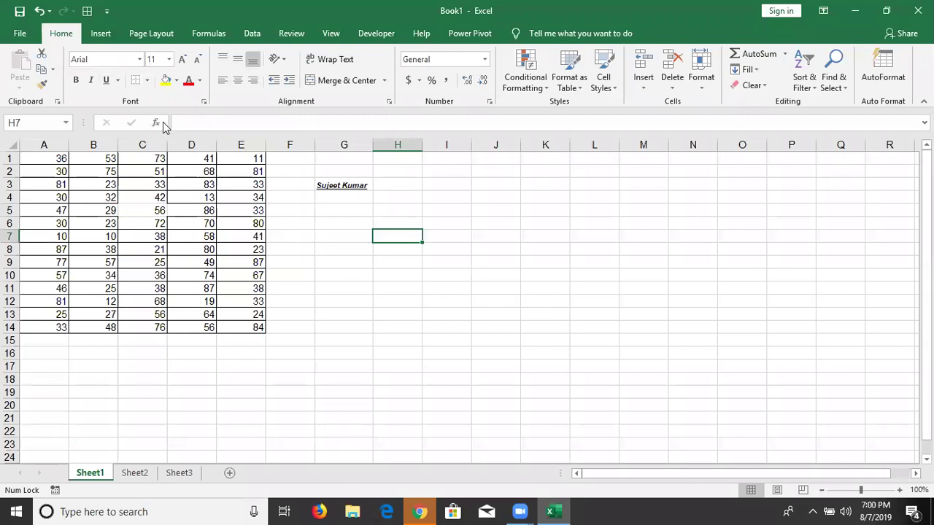
{"action": "left_click", "coordinate": [473, 170]}
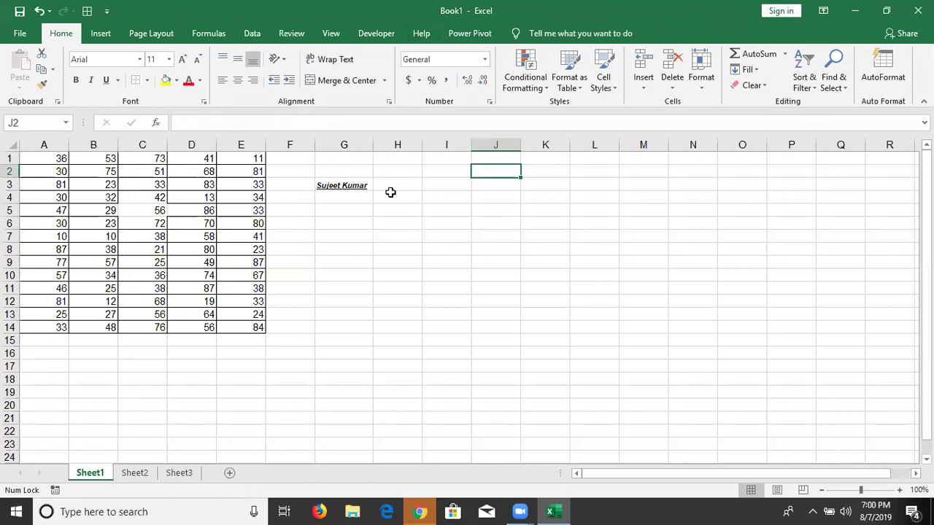
- Widen column G and make row 3 taller around the name in G3
{"action": "left_click", "coordinate": [365, 185]}
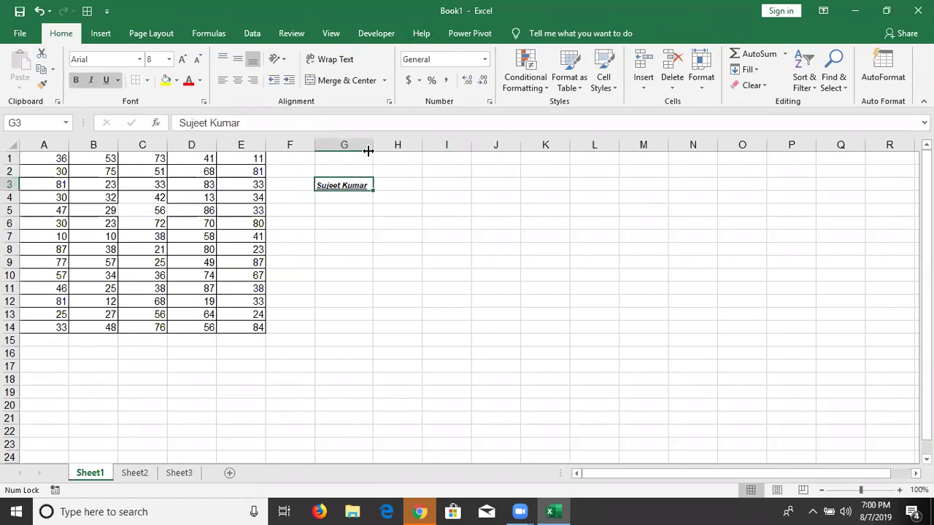
{"action": "left_click_drag", "start_coordinate": [372, 150], "coordinate": [377, 151]}
{"action": "left_click_drag", "start_coordinate": [7, 191], "coordinate": [6, 235]}
{"action": "left_click_drag", "start_coordinate": [381, 144], "coordinate": [487, 159]}
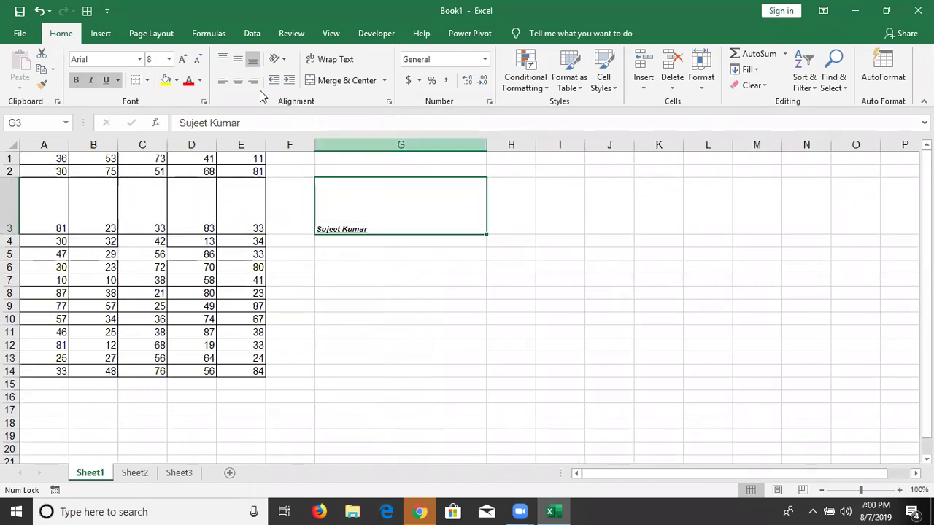
- Try top, middle and bottom alignment, leaving the name vertically centred
{"action": "left_click", "coordinate": [239, 59]}
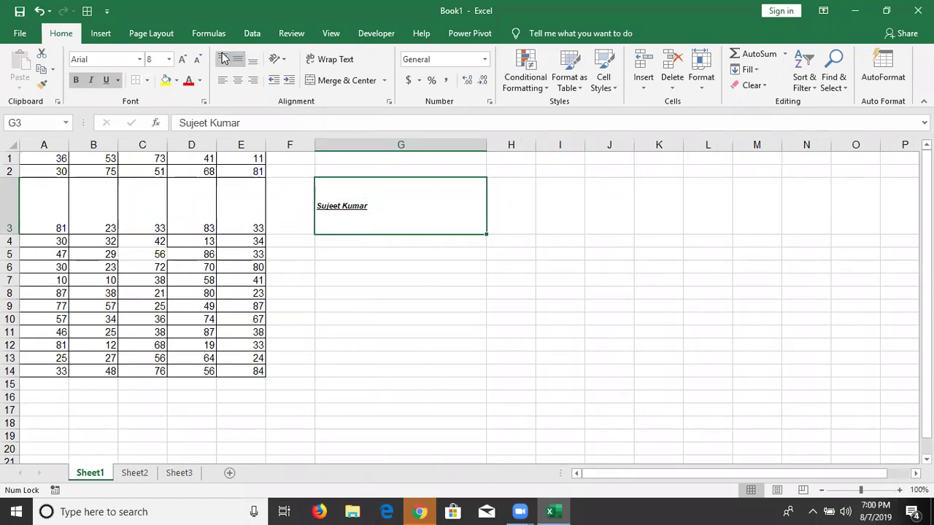
{"action": "left_click", "coordinate": [223, 58]}
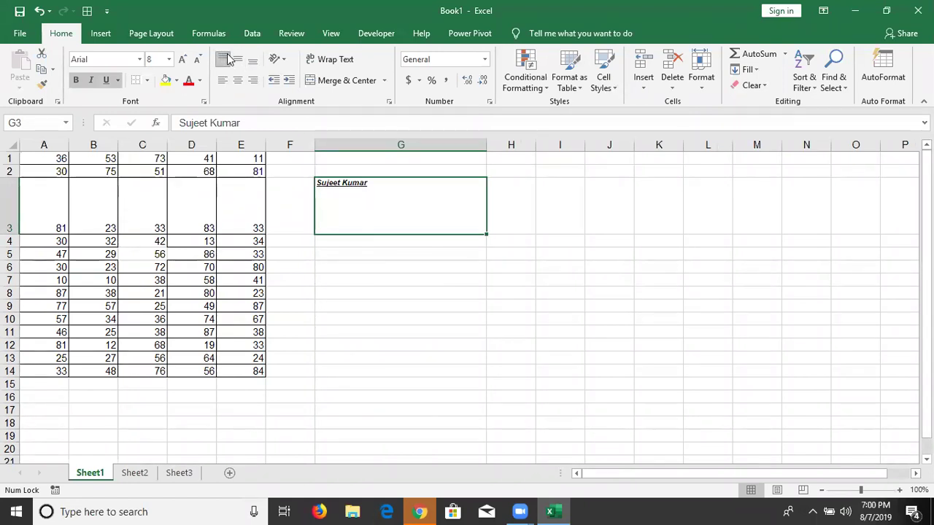
{"action": "left_click", "coordinate": [238, 59]}
{"action": "left_click", "coordinate": [247, 64]}
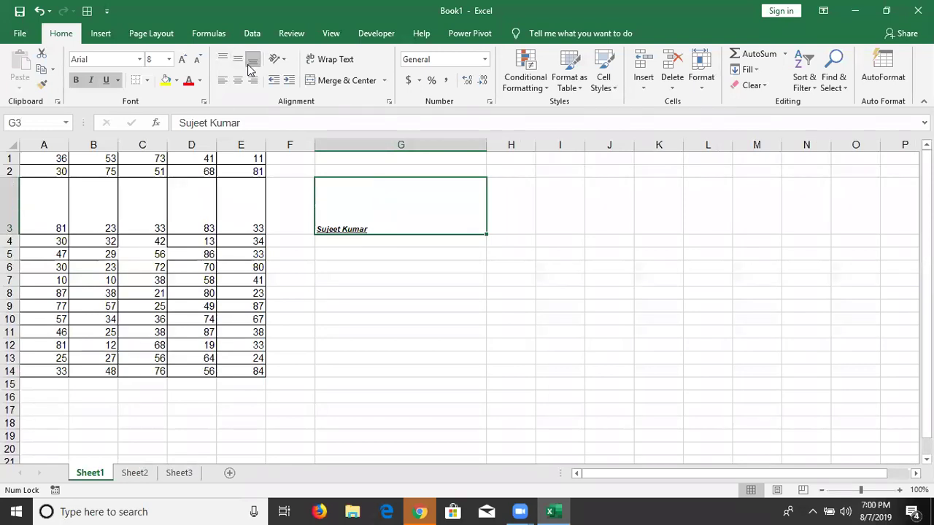
{"action": "left_click", "coordinate": [238, 59]}
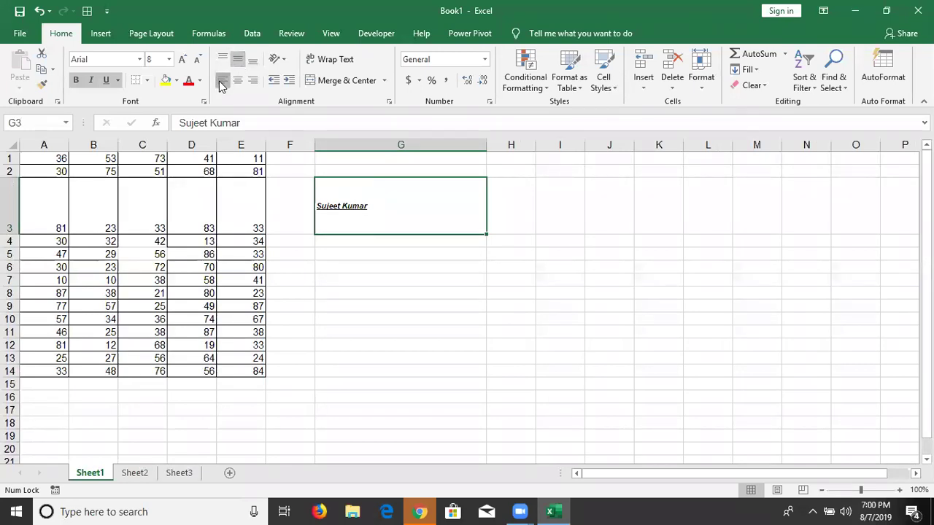
- Try centre, right and left horizontal alignment, ending left-aligned
{"action": "left_click", "coordinate": [238, 81]}
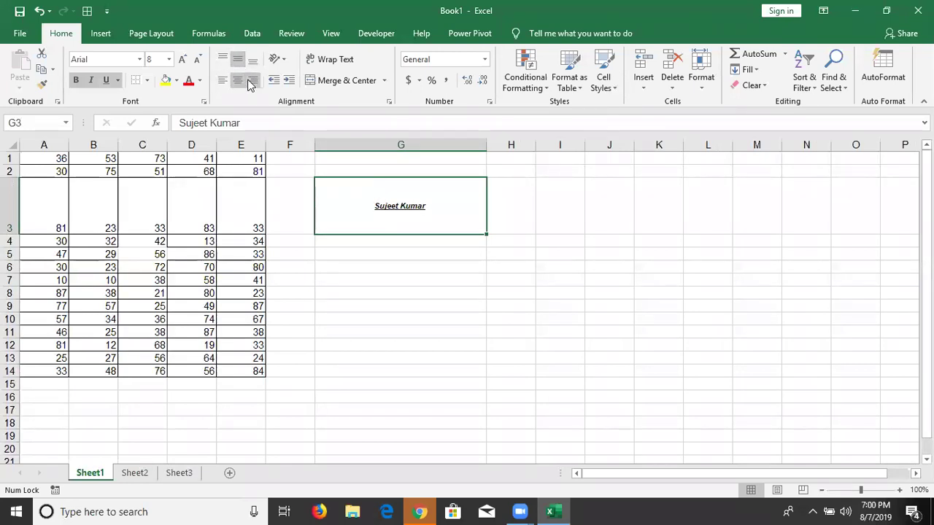
{"action": "left_click", "coordinate": [251, 80]}
{"action": "left_click", "coordinate": [242, 78]}
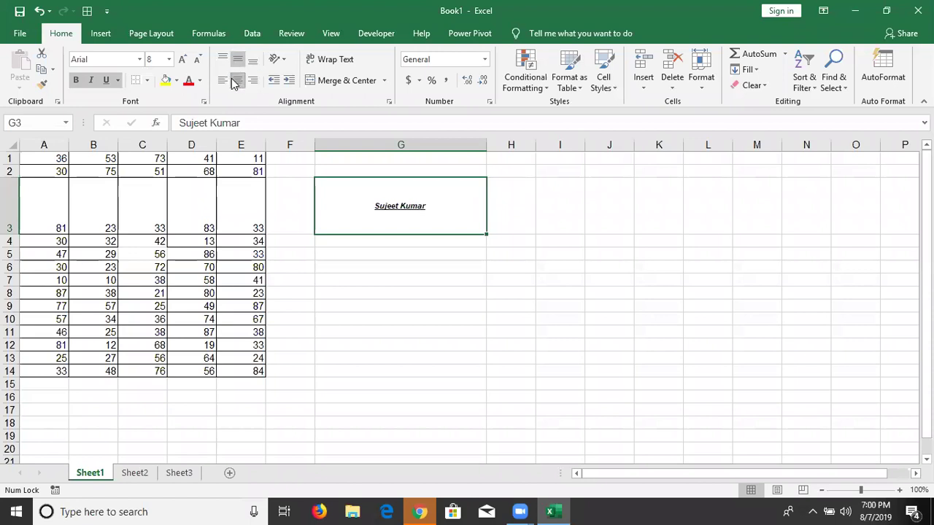
{"action": "left_click", "coordinate": [222, 81]}
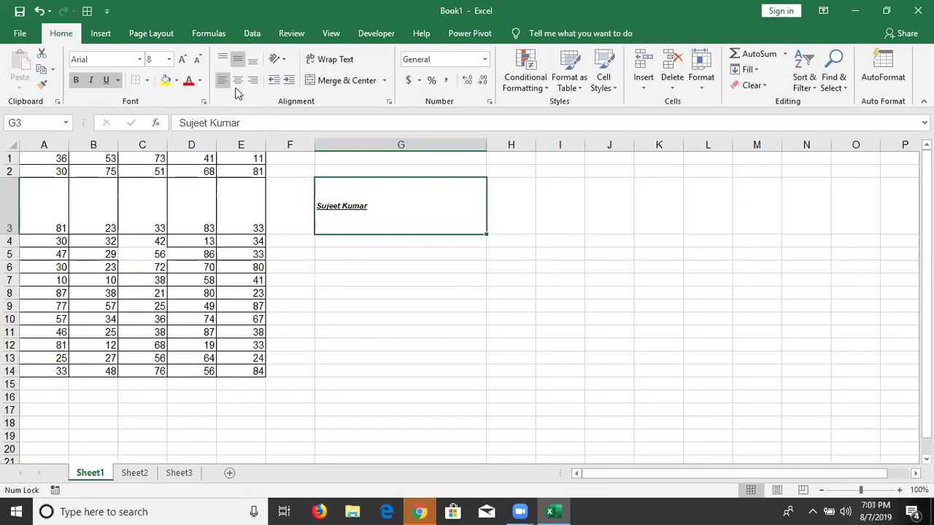
{"action": "left_click", "coordinate": [238, 80]}
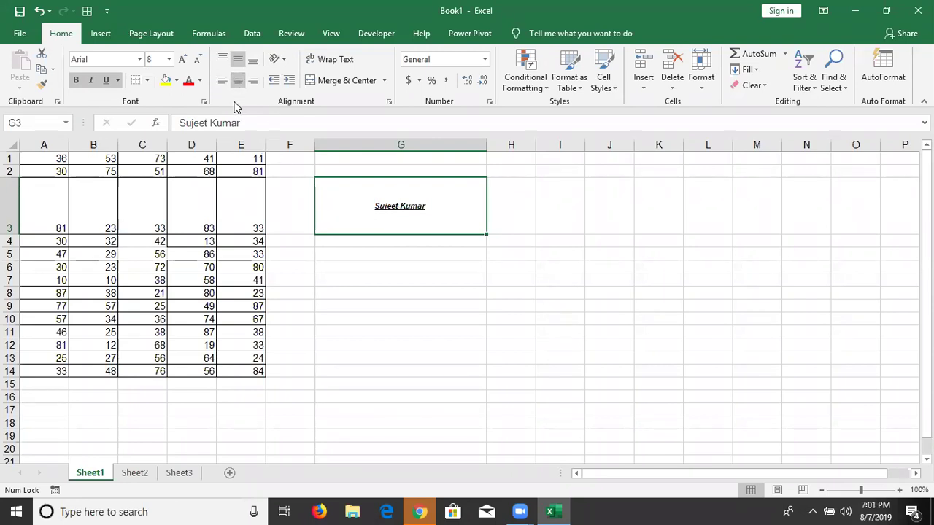
{"action": "left_click", "coordinate": [222, 80]}
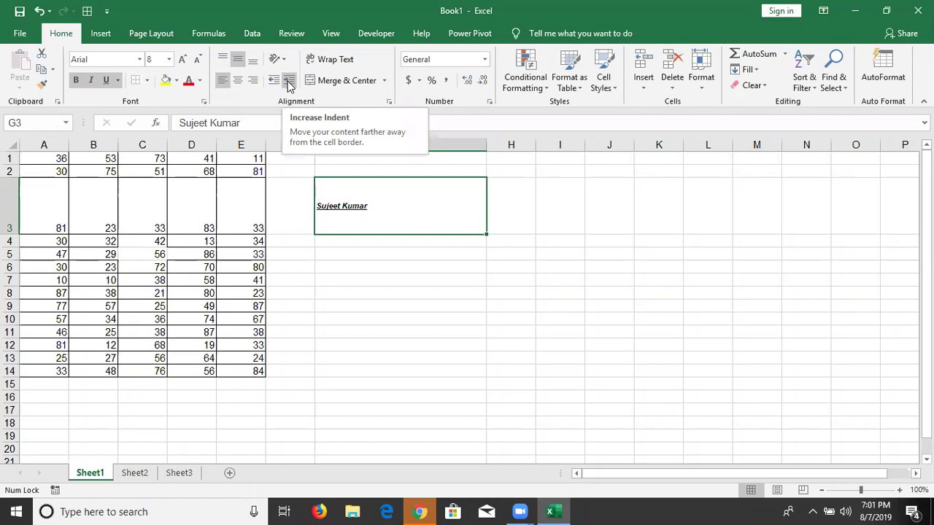
- Indent the name seven steps, then reduce the indent again
{"action": "left_click", "coordinate": [288, 82]}
{"action": "left_click", "coordinate": [288, 82]}
{"action": "left_click", "coordinate": [288, 82]}
{"action": "left_click", "coordinate": [288, 81]}
{"action": "left_click", "coordinate": [288, 82]}
{"action": "left_click", "coordinate": [285, 81]}
{"action": "left_click", "coordinate": [284, 82]}
{"action": "left_click", "coordinate": [274, 82]}
{"action": "left_click", "coordinate": [274, 82]}
{"action": "left_click", "coordinate": [275, 83]}
{"action": "left_click", "coordinate": [275, 84]}
{"action": "left_click", "coordinate": [275, 83]}
{"action": "left_click", "coordinate": [275, 83]}
- Edit G3 to delete leading spaces before the name
{"action": "double_click", "coordinate": [322, 207]}
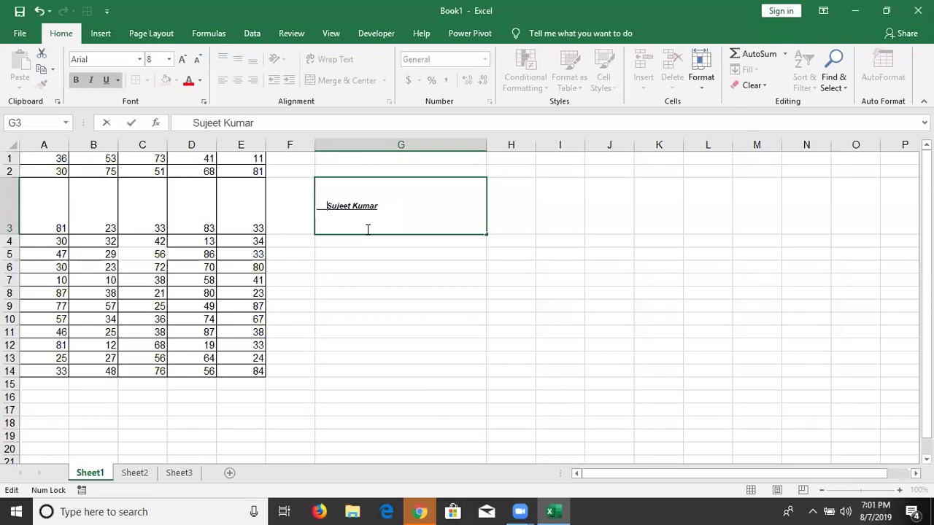
{"action": "key", "text": "BackSpace"}
{"action": "key", "text": "BackSpace"}
{"action": "key", "text": "BackSpace"}
{"action": "key", "text": "BackSpace"}
{"action": "key", "text": "BackSpace"}
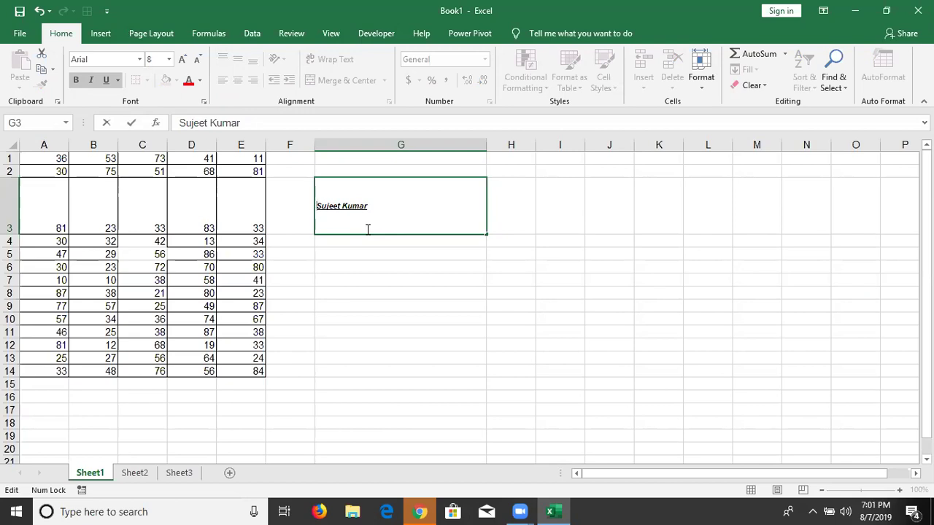
{"action": "left_click", "coordinate": [376, 262]}
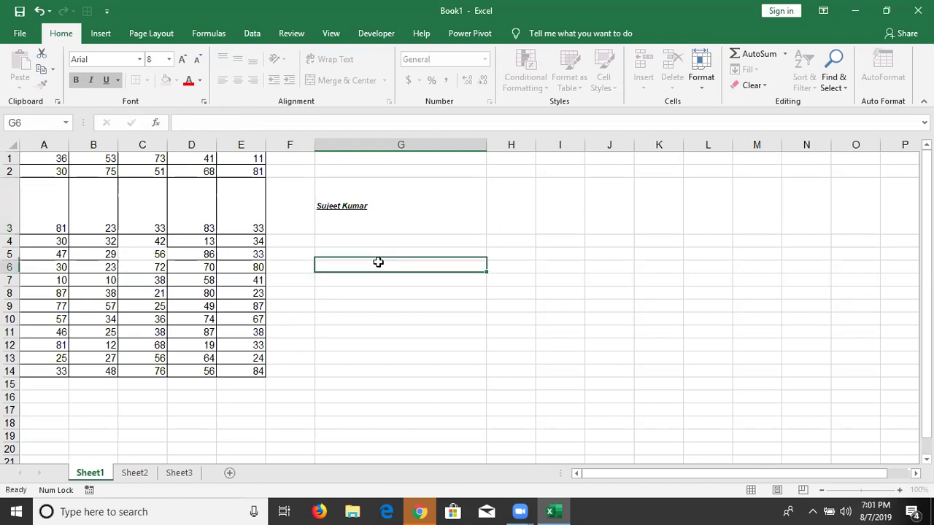
{"action": "left_click", "coordinate": [407, 214]}
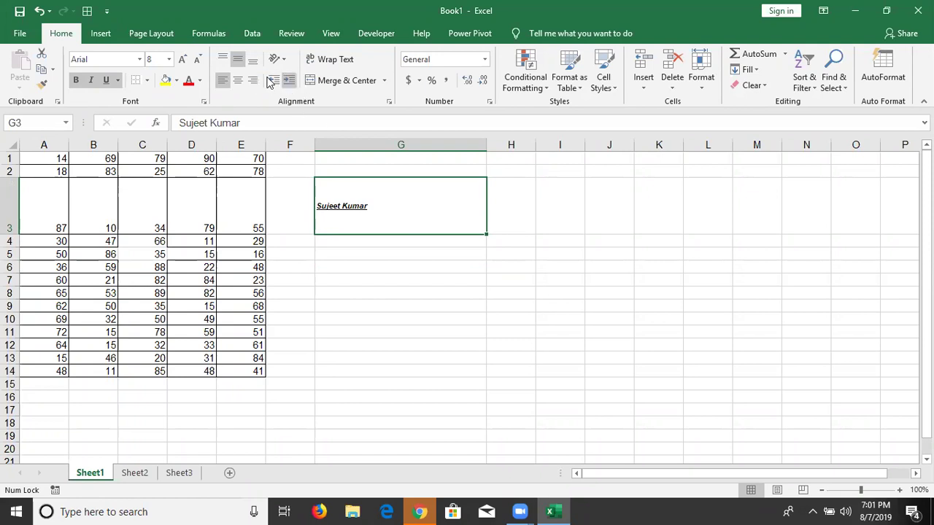
- Add a one-step indent to the name, then remove it
{"action": "left_click", "coordinate": [289, 82]}
{"action": "left_click", "coordinate": [272, 83]}
{"action": "left_click", "coordinate": [443, 332]}
{"action": "left_click", "coordinate": [368, 207]}
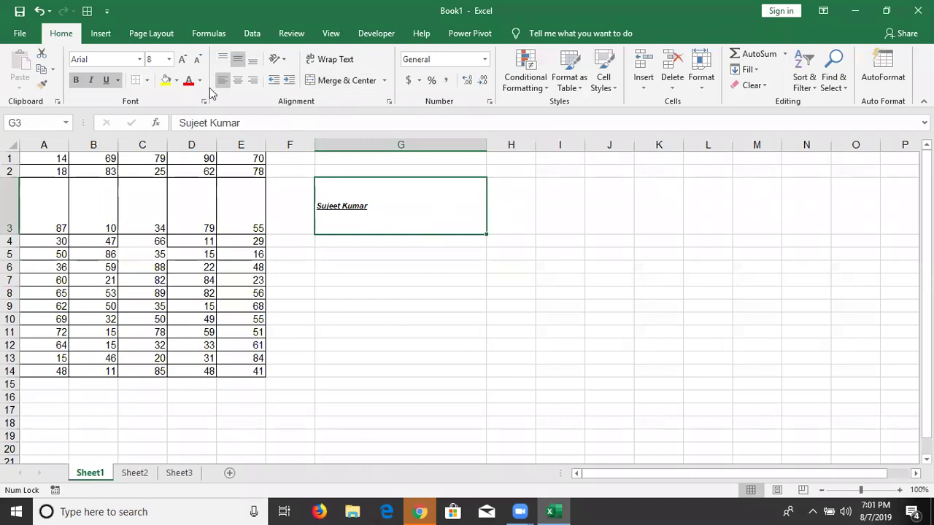
- Try Angle Clockwise, Vertical Text and Rotate Text Up on G3, ending on Rotate Text Down
{"action": "left_click", "coordinate": [281, 64]}
{"action": "left_click", "coordinate": [277, 91]}
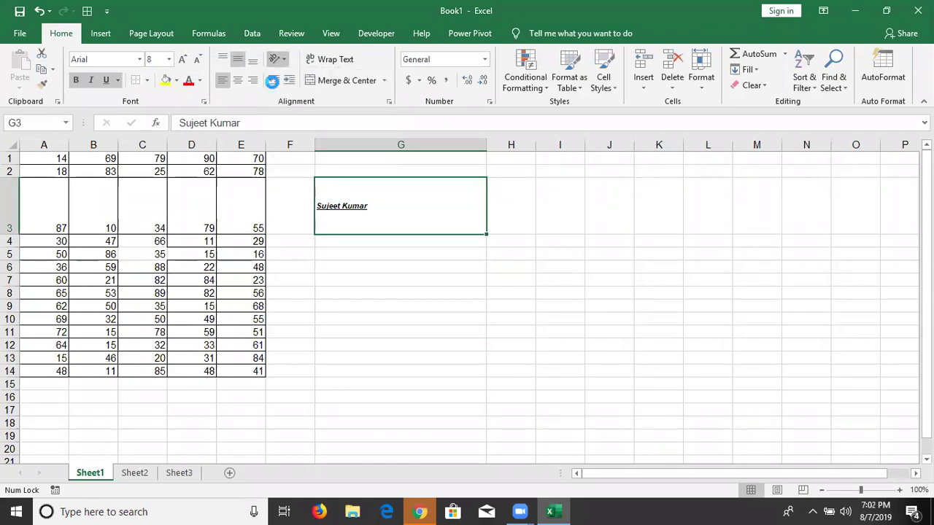
{"action": "left_click", "coordinate": [271, 63]}
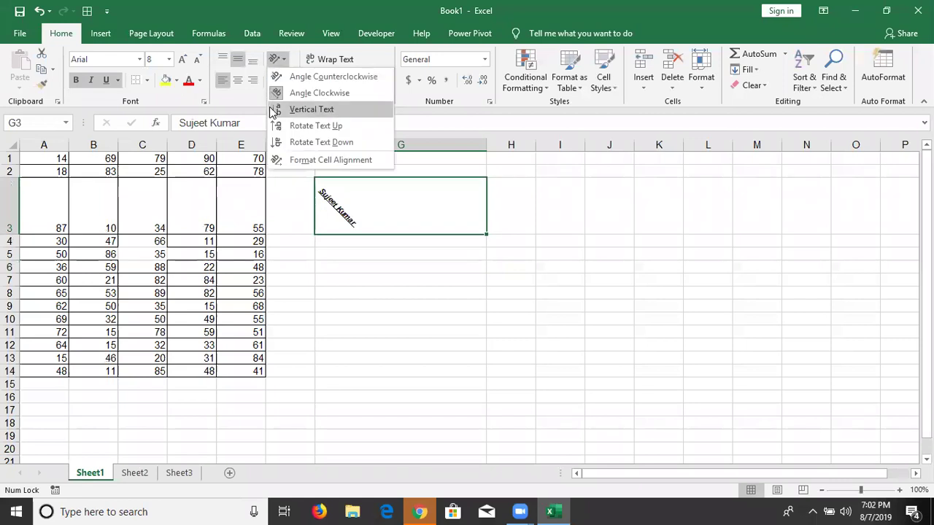
{"action": "left_click", "coordinate": [271, 107]}
{"action": "left_click", "coordinate": [271, 61]}
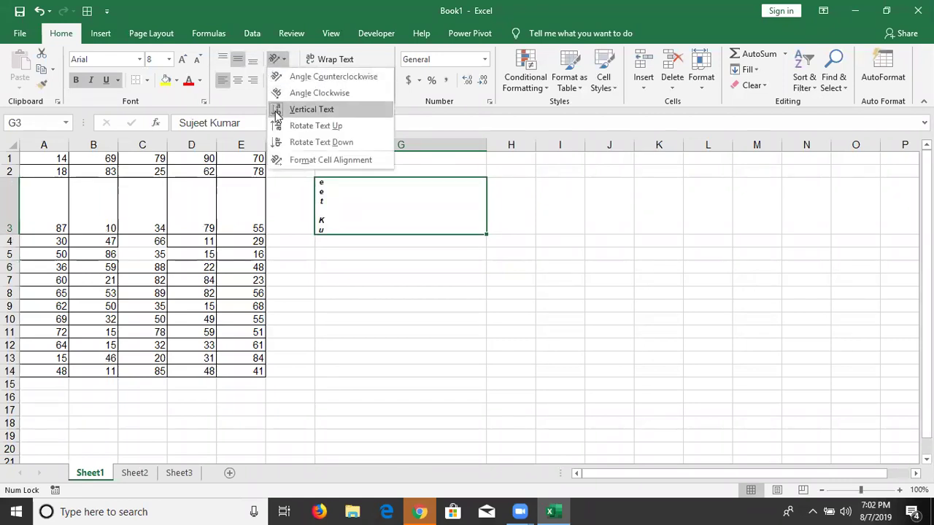
{"action": "left_click", "coordinate": [278, 125]}
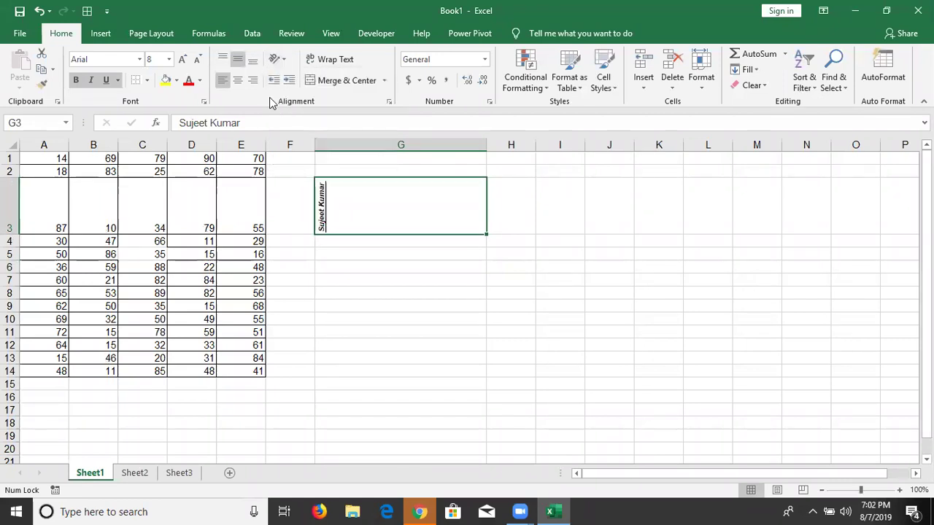
{"action": "left_click", "coordinate": [275, 60]}
{"action": "left_click", "coordinate": [281, 142]}
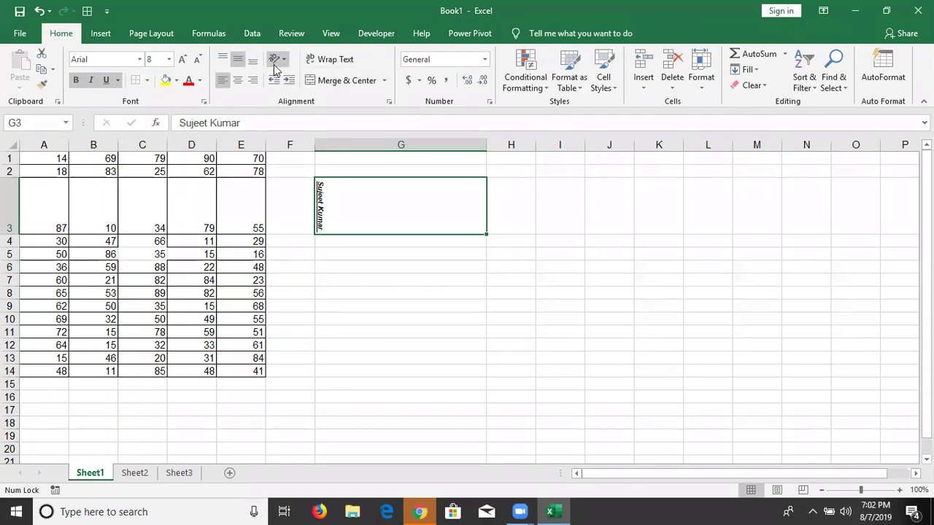
- Tilt G3's orientation to -15 degrees in Alignment settings, then close without applying
{"action": "left_click", "coordinate": [276, 60]}
{"action": "left_click", "coordinate": [294, 159]}
{"action": "left_click_drag", "start_coordinate": [637, 256], "coordinate": [666, 241]}
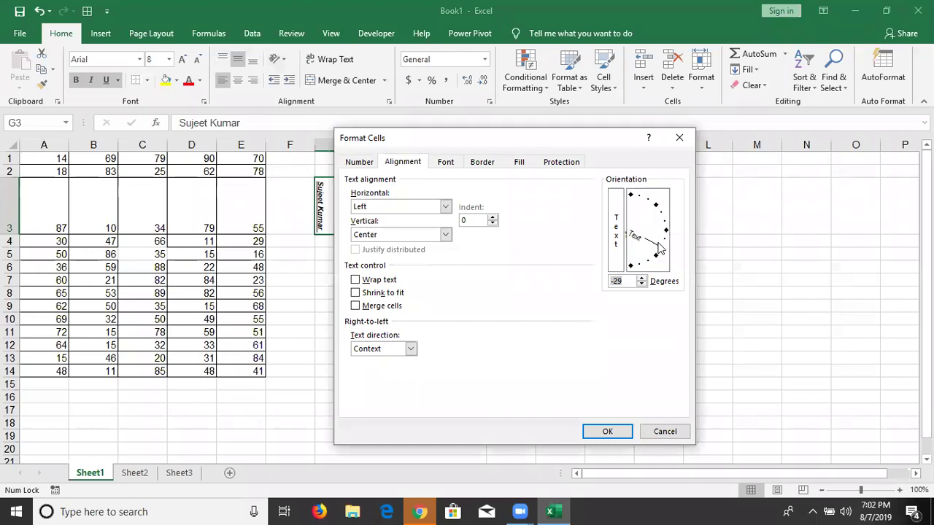
{"action": "left_click", "coordinate": [679, 137]}
{"action": "left_click", "coordinate": [392, 278]}
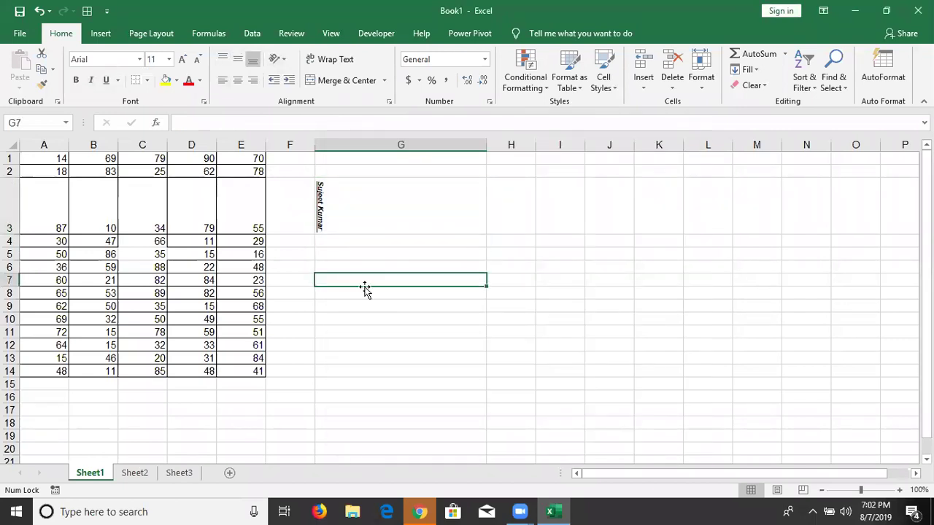
- Delete column G, removing the name from G3
{"action": "left_click", "coordinate": [401, 186]}
{"action": "left_click", "coordinate": [403, 139]}
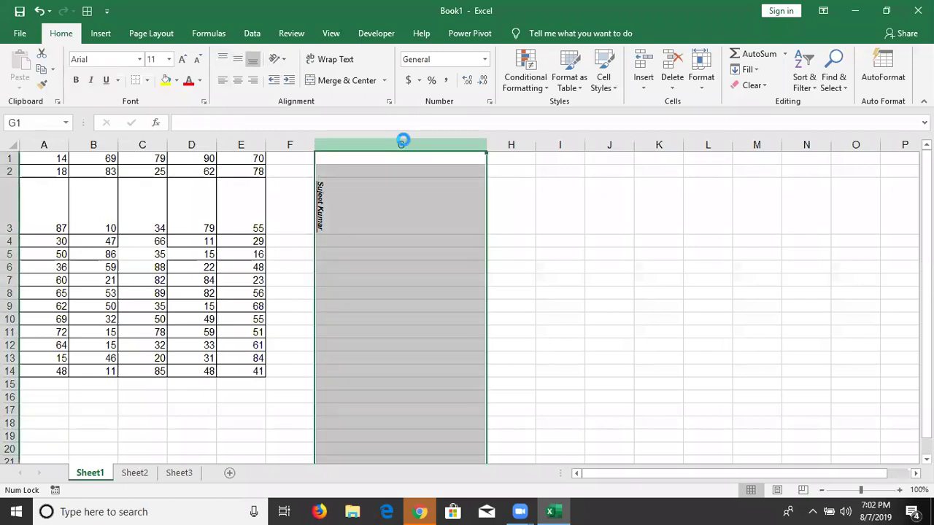
{"action": "key", "text": "ctrl+minus"}
- Enter the person's full name in G6 and widen column G slightly
{"action": "left_click", "coordinate": [340, 270]}
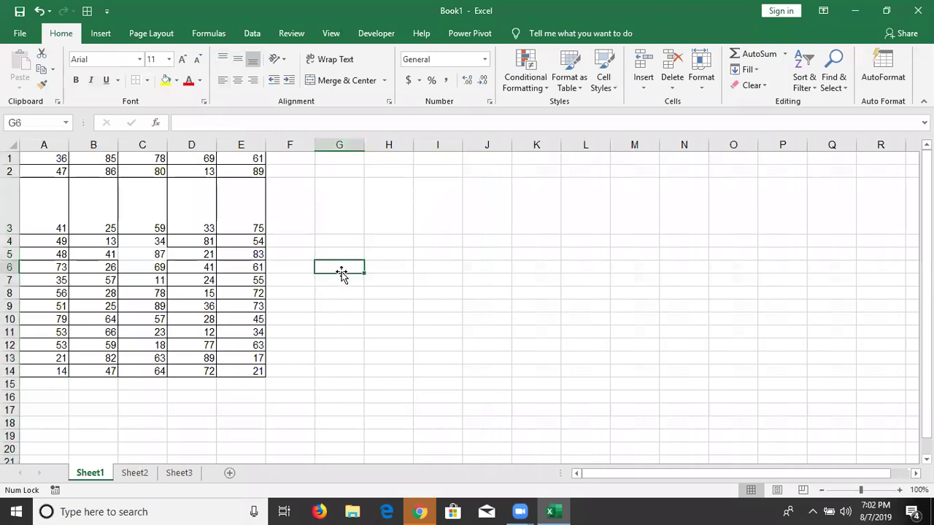
{"action": "type", "text": "Sujeetr"}
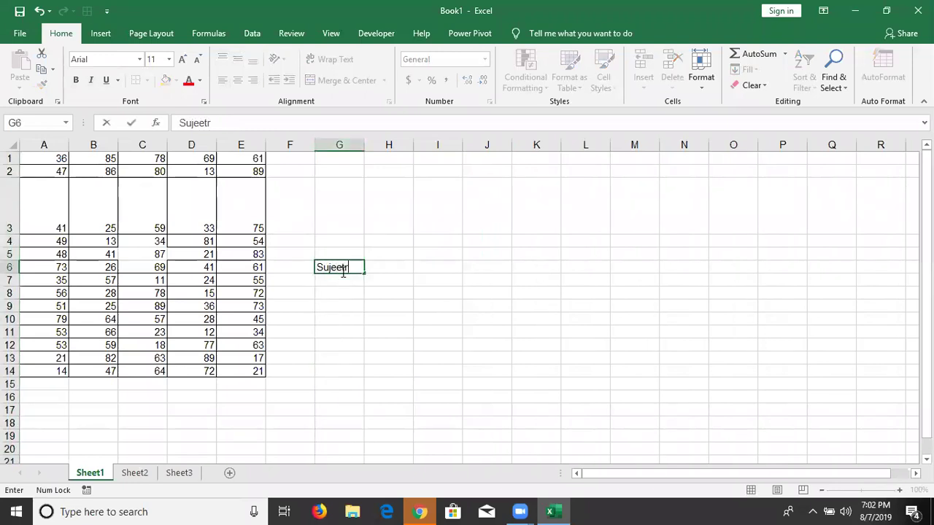
{"action": "type", "text": " Kum"}
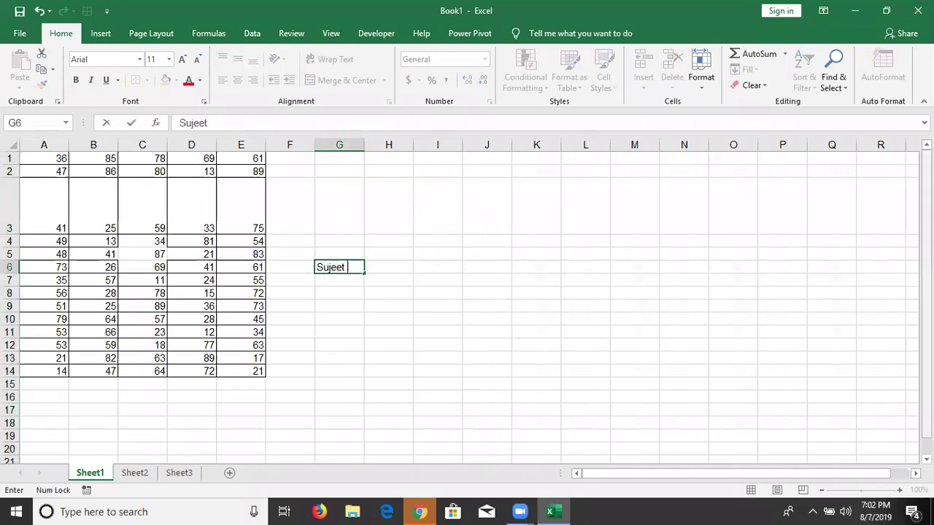
{"action": "type", "text": "ar"}
{"action": "key", "text": "Return"}
{"action": "key", "text": "Return"}
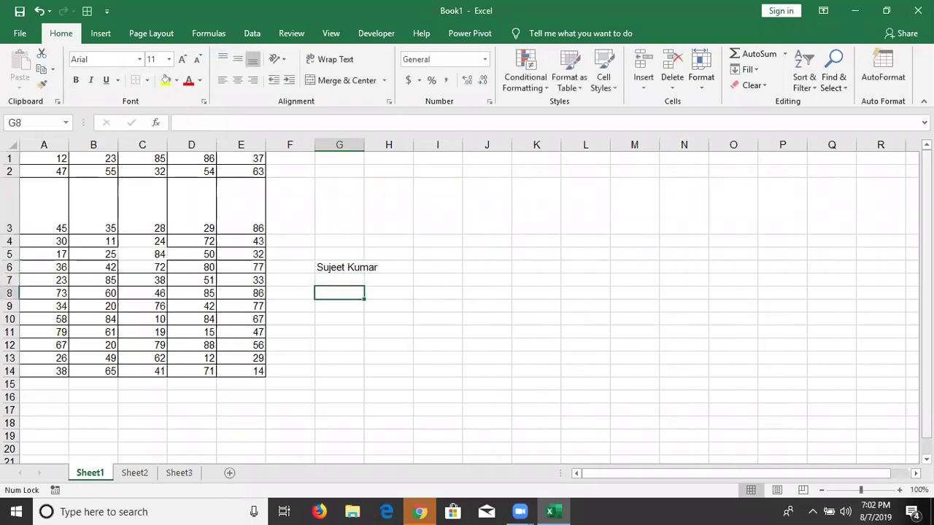
{"action": "key", "text": "Up"}
{"action": "key", "text": "Up"}
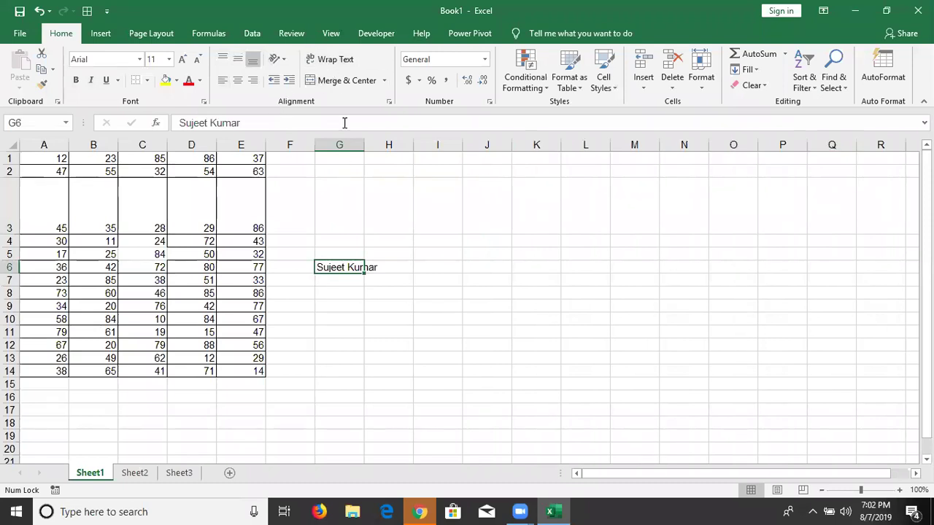
{"action": "left_click_drag", "start_coordinate": [363, 148], "coordinate": [366, 148]}
{"action": "left_click", "coordinate": [391, 352]}
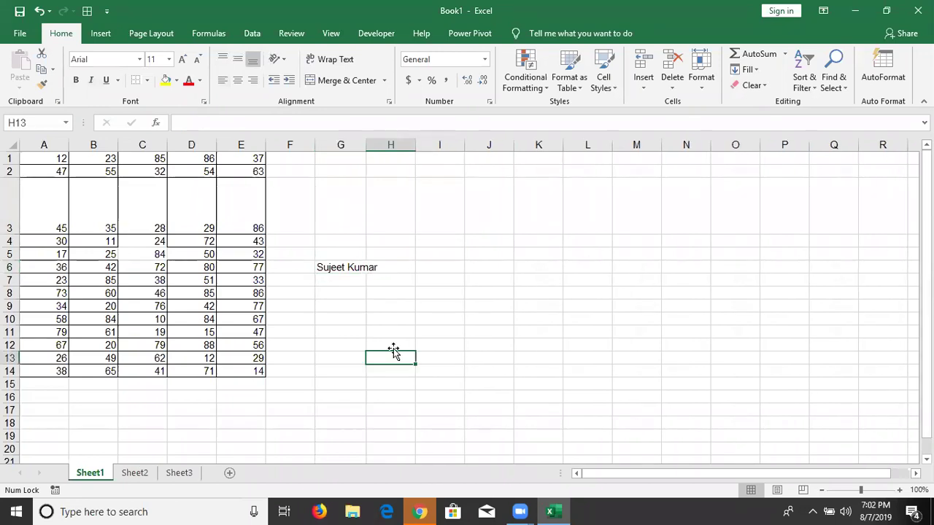
{"action": "left_click", "coordinate": [390, 270]}
- Enter 1 in H6 to cut off the name, then clear H6 again
{"action": "type", "text": "1"}
{"action": "key", "text": "Return"}
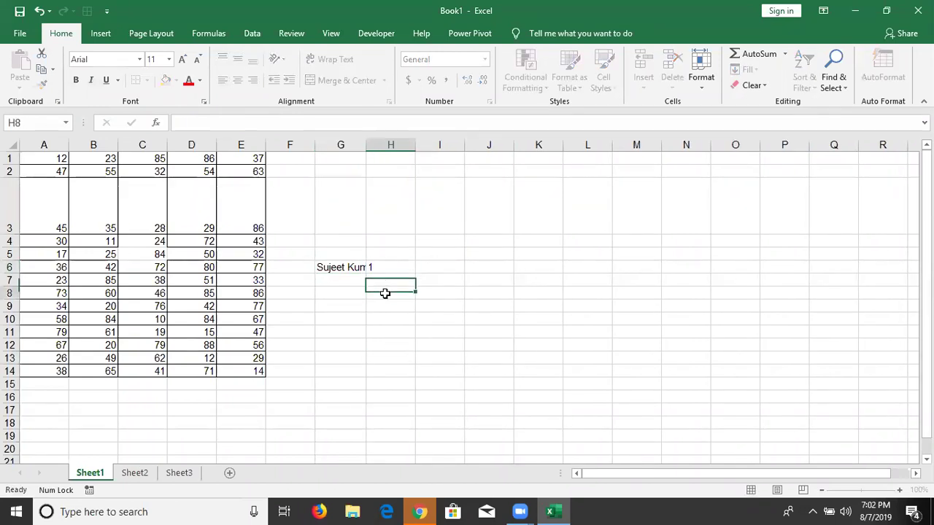
{"action": "left_click", "coordinate": [372, 291]}
{"action": "left_click", "coordinate": [376, 267]}
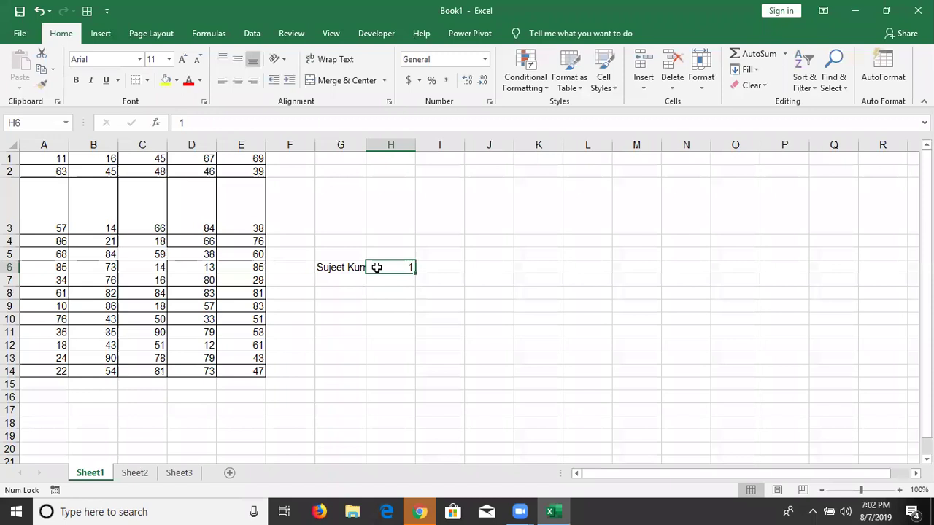
{"action": "key", "text": "Delete"}
{"action": "left_click", "coordinate": [394, 294]}
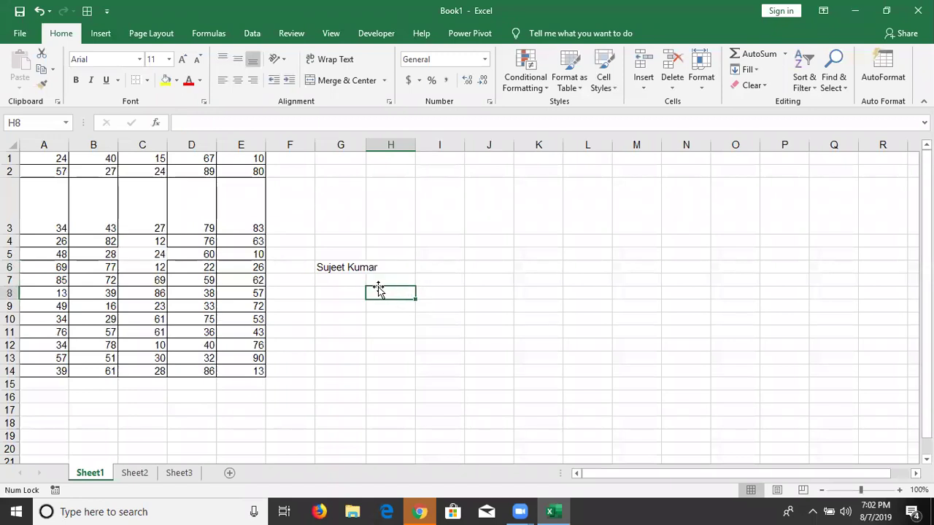
- Turn Wrap Text on for G6, then turn it off again
{"action": "left_click", "coordinate": [354, 270]}
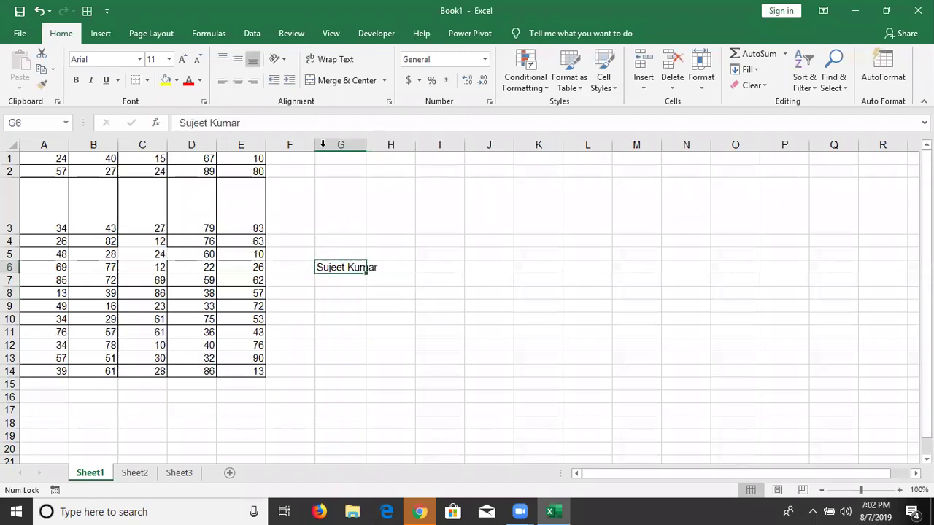
{"action": "left_click", "coordinate": [322, 63]}
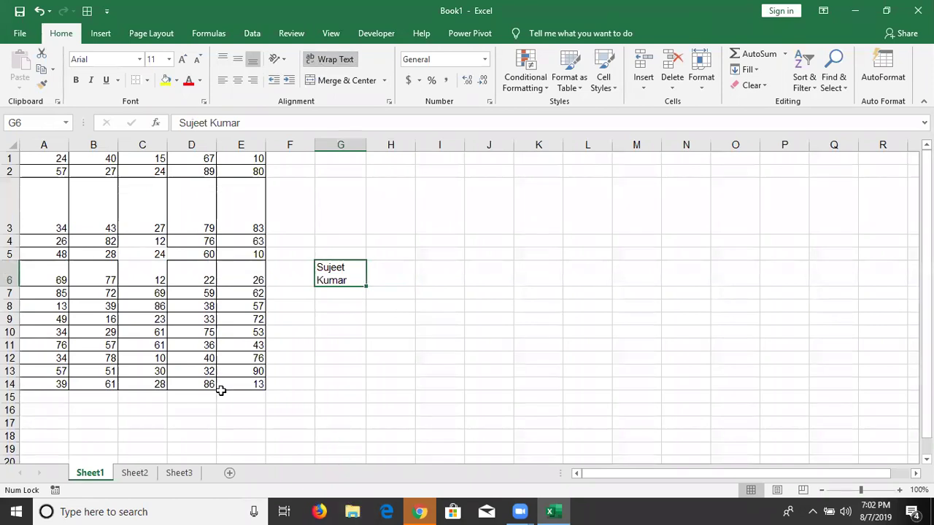
{"action": "left_click_drag", "start_coordinate": [11, 286], "coordinate": [11, 287]}
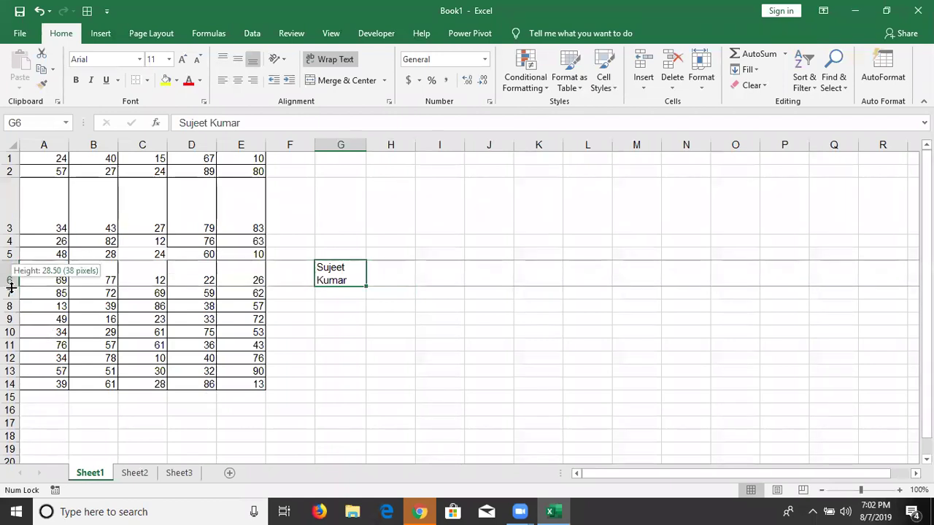
{"action": "left_click", "coordinate": [328, 59]}
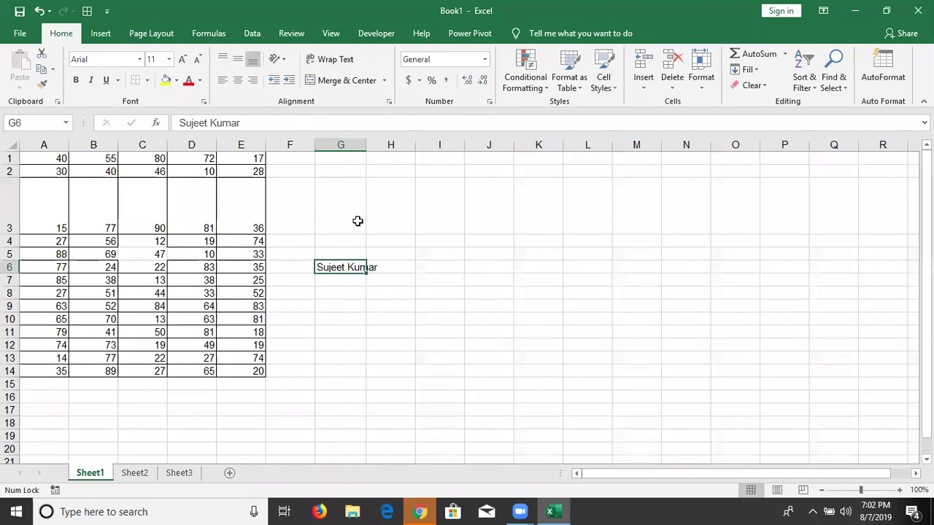
- Enable Shrink to fit for G6 in Format Cells Alignment
{"action": "right_click", "coordinate": [345, 268]}
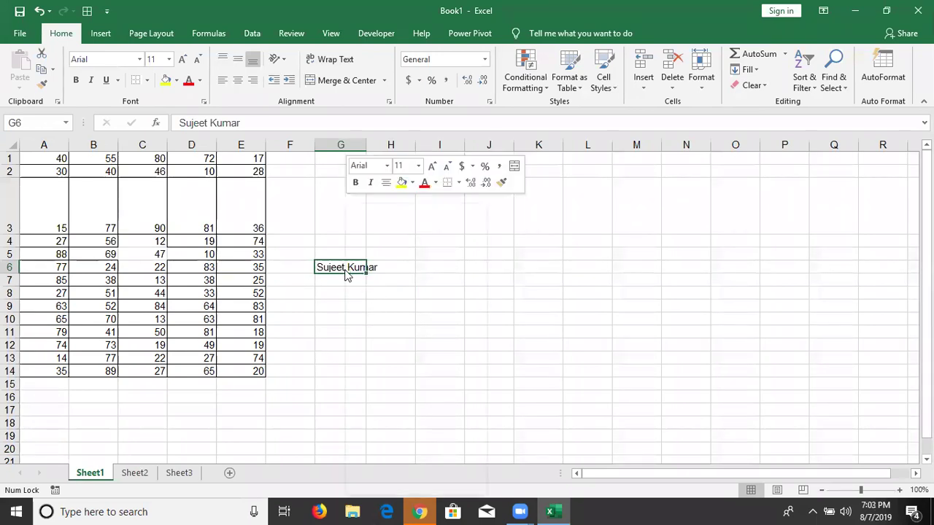
{"action": "left_click", "coordinate": [387, 436]}
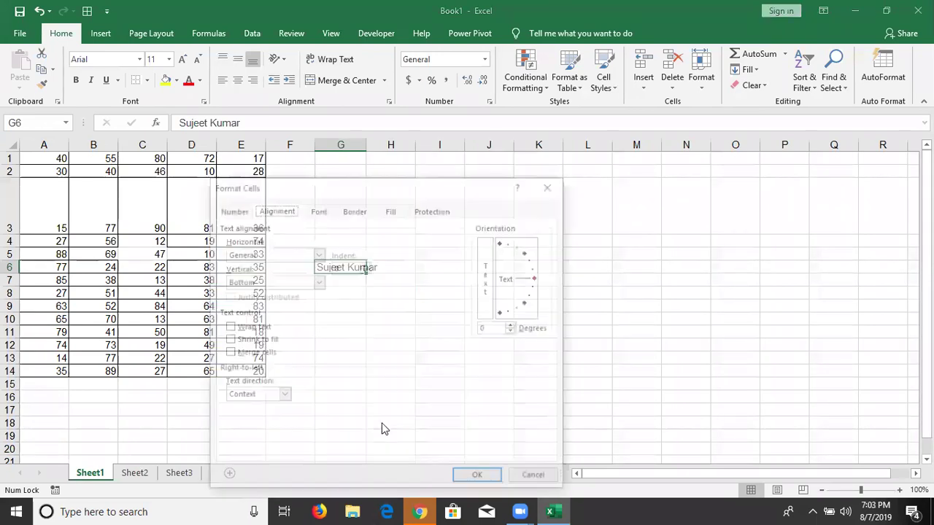
{"action": "left_click", "coordinate": [262, 340]}
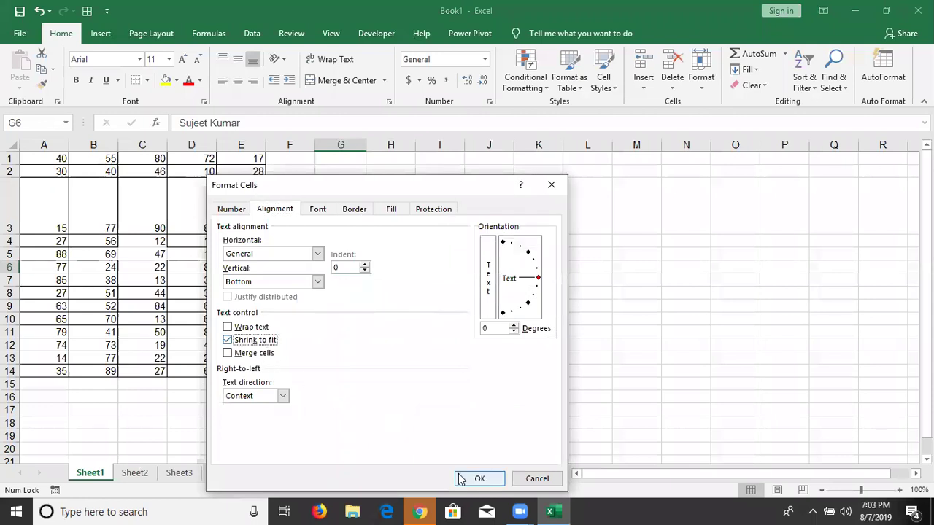
{"action": "left_click", "coordinate": [471, 479]}
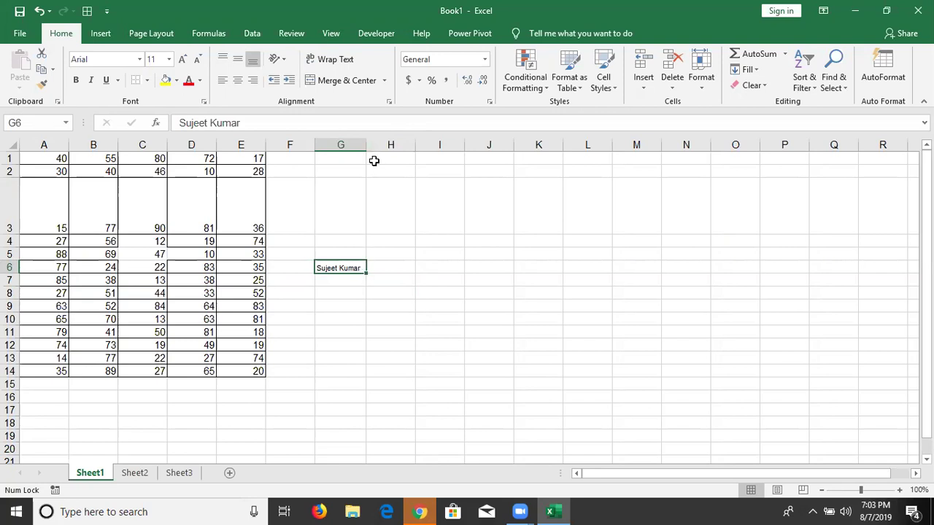
- Drag column G's right border wider so the name fits
{"action": "mouse_move", "coordinate": [368, 150]}
{"action": "left_mouse_down"}
{"action": "mouse_move", "coordinate": [391, 148]}
{"action": "mouse_move", "coordinate": [368, 145]}
{"action": "left_mouse_up"}
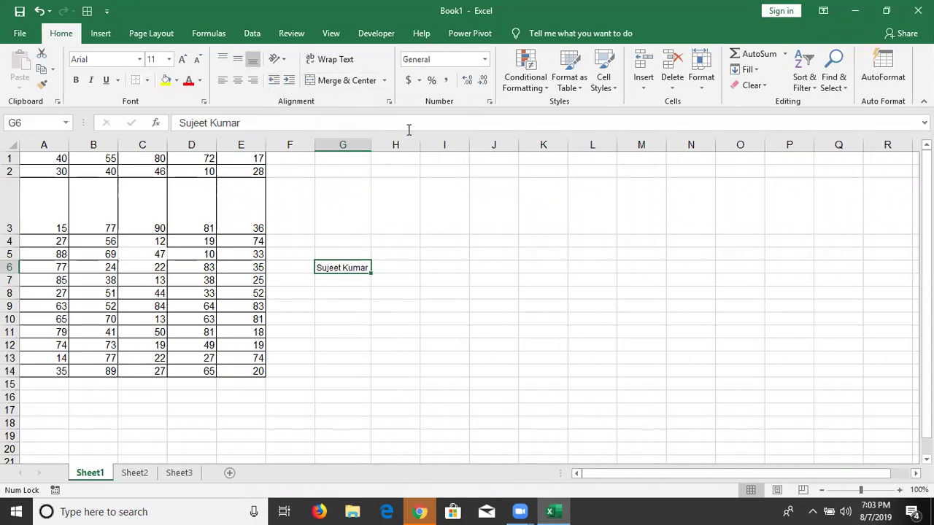
{"action": "scroll", "coordinate": [391, 278], "scroll_direction": "down", "scroll_amount": 3}
{"action": "scroll", "coordinate": [342, 287], "scroll_direction": "down", "scroll_amount": 3}
{"action": "scroll", "coordinate": [317, 408], "scroll_direction": "up", "scroll_amount": 4}
- On Sheet2, enter the title 'Daily Sales Report' in A1
{"action": "left_click", "coordinate": [138, 473]}
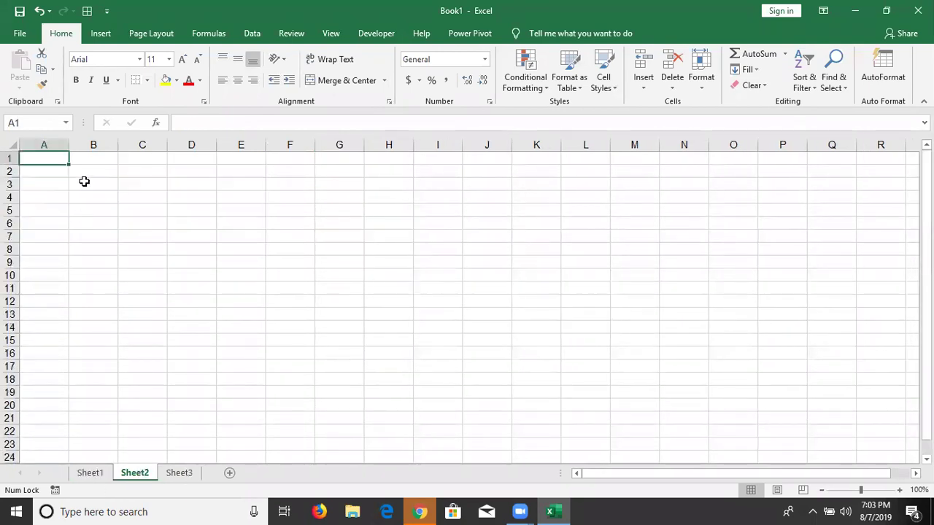
{"action": "type", "text": "Dail"}
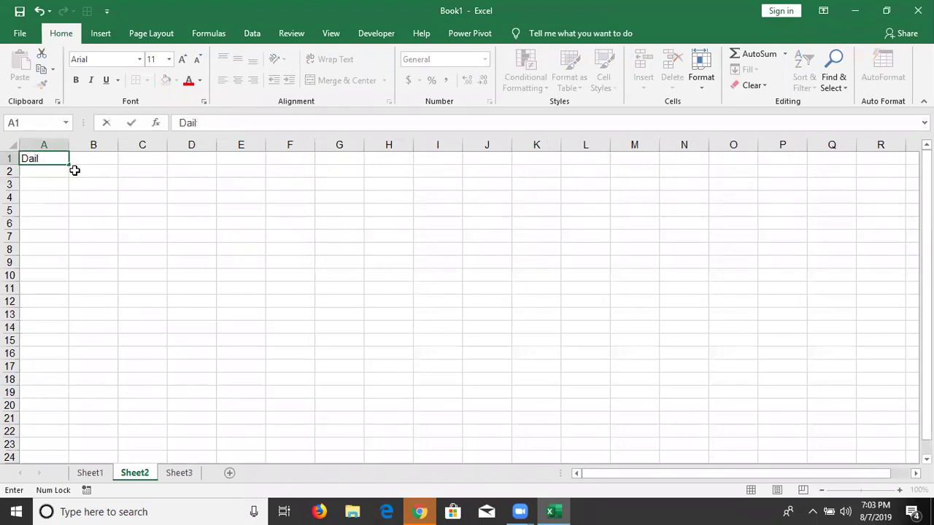
{"action": "type", "text": "y Sales"}
{"action": "type", "text": " Report"}
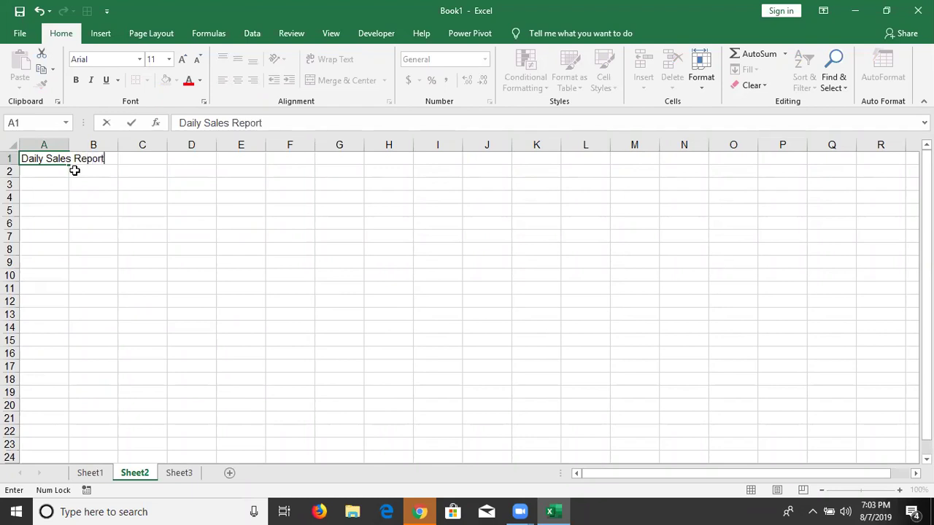
{"action": "key", "text": "Return"}
- Increase the A1 title's font size to 16 pt
{"action": "left_click", "coordinate": [42, 159]}
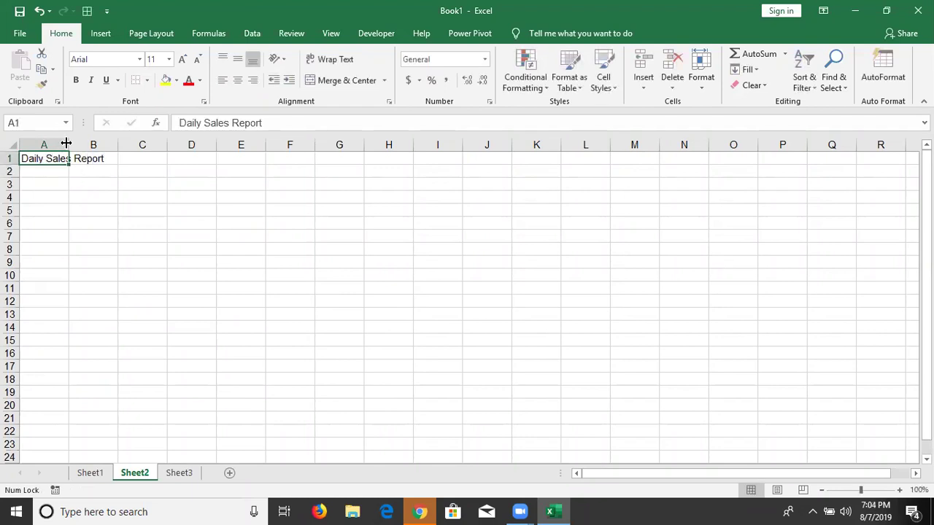
{"action": "left_click", "coordinate": [182, 59]}
{"action": "left_click", "coordinate": [183, 59]}
{"action": "left_click", "coordinate": [182, 59]}
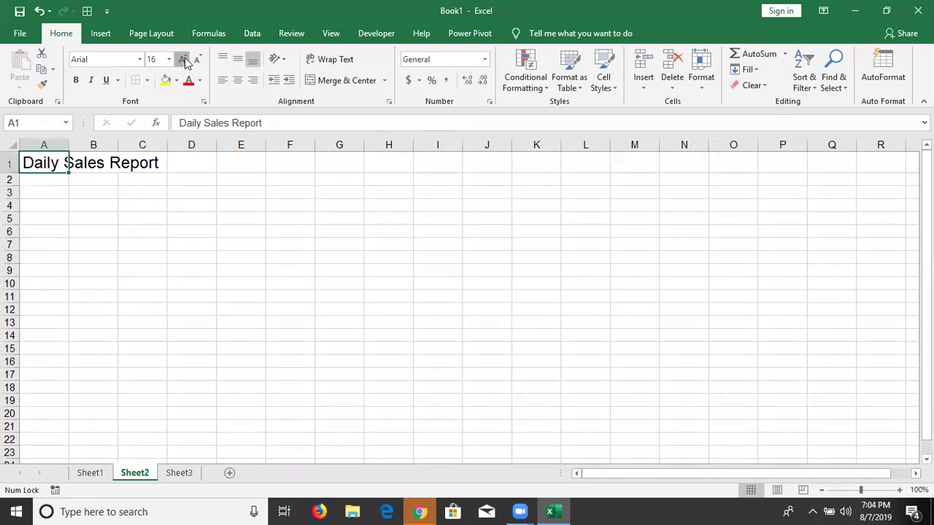
{"action": "left_click", "coordinate": [185, 62]}
{"action": "left_click", "coordinate": [149, 200]}
- Widen column A for the title, then undo the widening
{"action": "left_click_drag", "start_coordinate": [70, 145], "coordinate": [241, 146]}
{"action": "left_click_drag", "start_coordinate": [139, 241], "coordinate": [130, 302]}
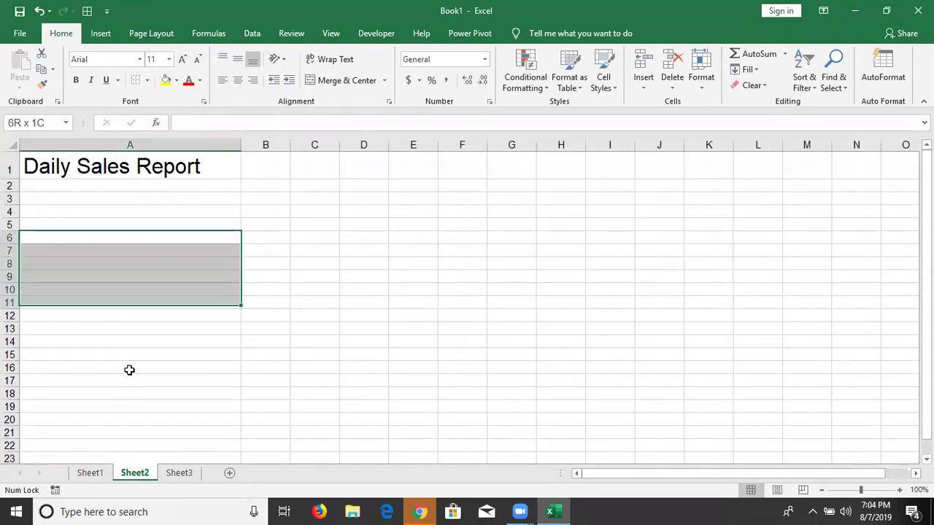
{"action": "left_click_drag", "start_coordinate": [129, 370], "coordinate": [123, 402]}
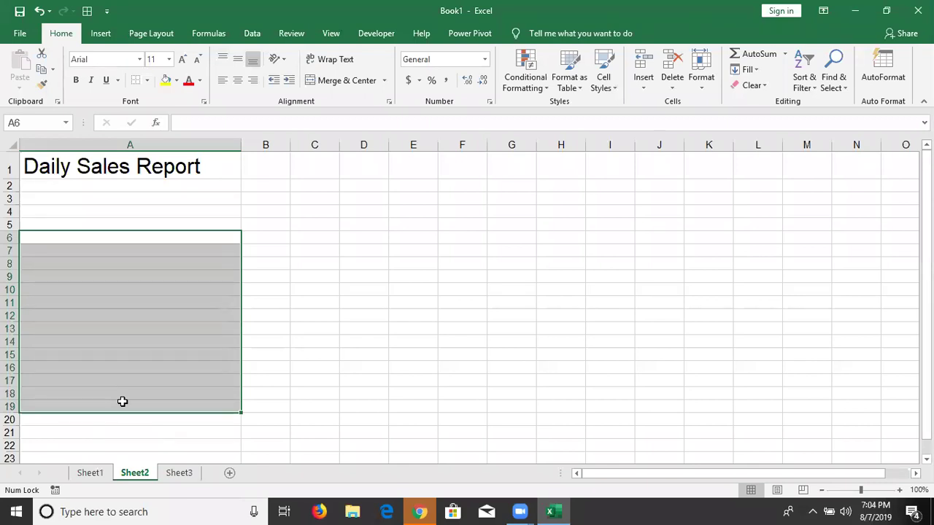
{"action": "key", "text": "ctrl+z"}
{"action": "left_click", "coordinate": [161, 265]}
- Merge and centre the title across A1:G2
{"action": "left_click", "coordinate": [45, 168]}
{"action": "mouse_move", "coordinate": [45, 168]}
{"action": "left_mouse_down"}
{"action": "mouse_move", "coordinate": [329, 173]}
{"action": "mouse_move", "coordinate": [329, 182]}
{"action": "left_mouse_up"}
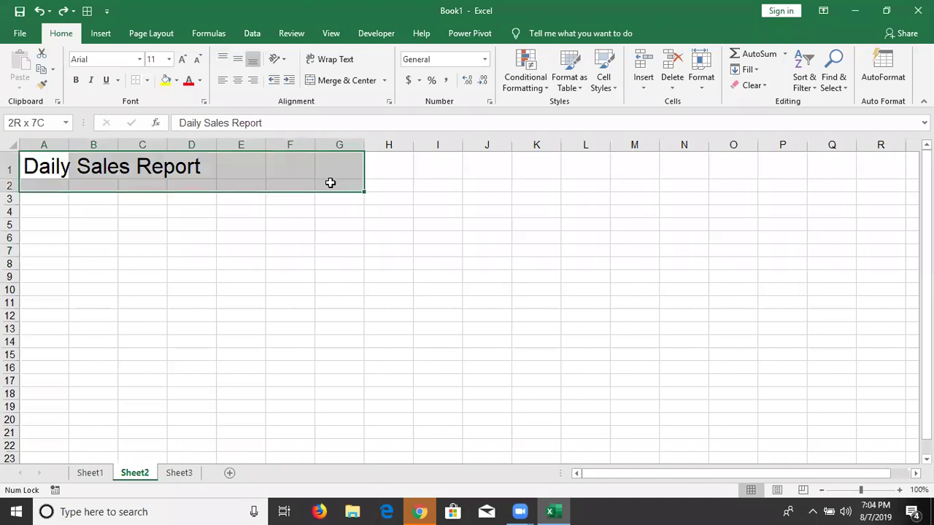
{"action": "left_click", "coordinate": [319, 82]}
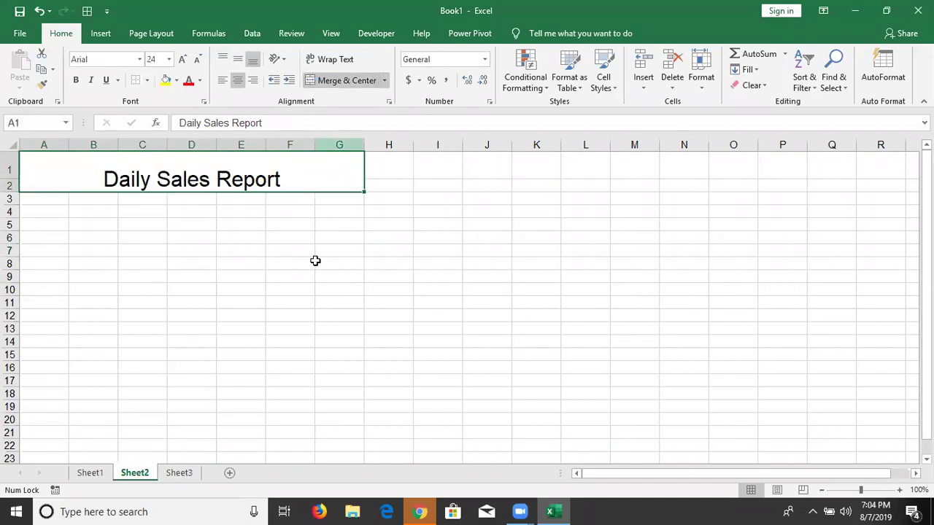
{"action": "left_click", "coordinate": [317, 262]}
{"action": "left_click", "coordinate": [290, 165]}
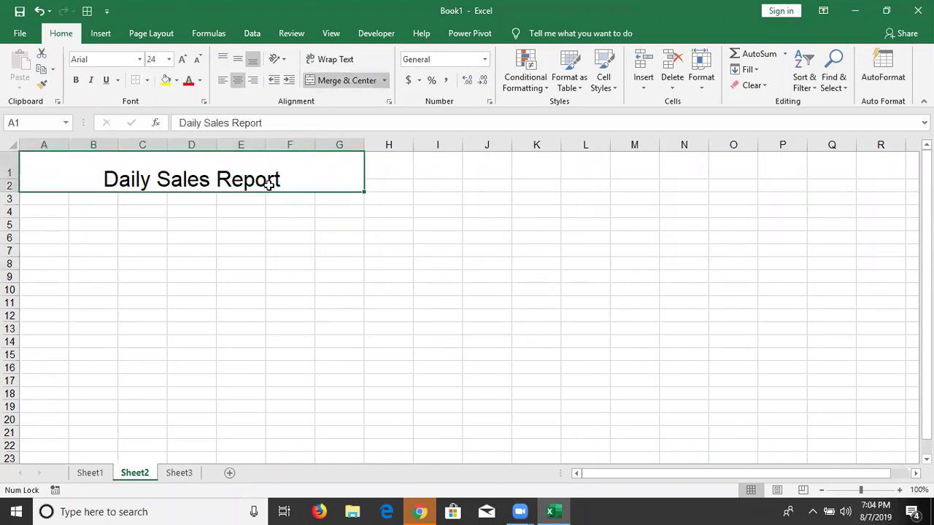
- Merge G6 and H6 into a single cell
{"action": "left_click_drag", "start_coordinate": [351, 238], "coordinate": [386, 238]}
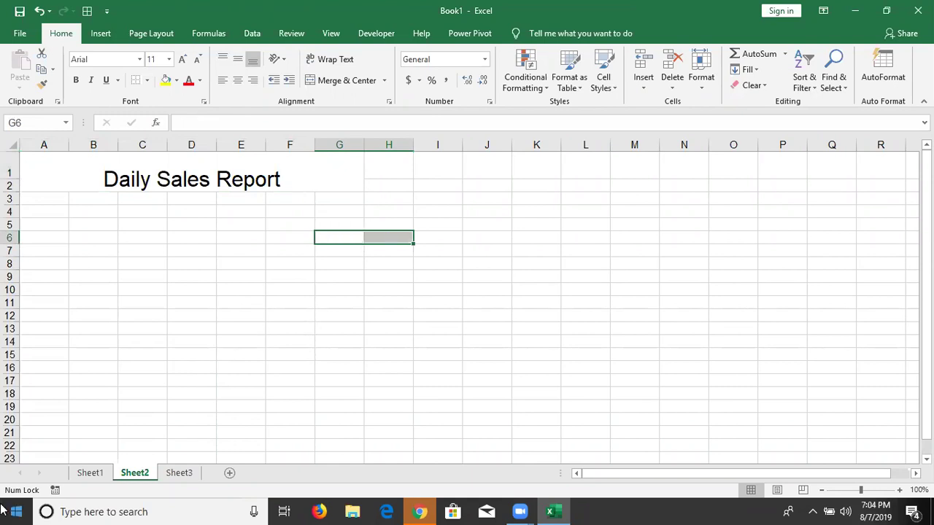
{"action": "left_click", "coordinate": [349, 80]}
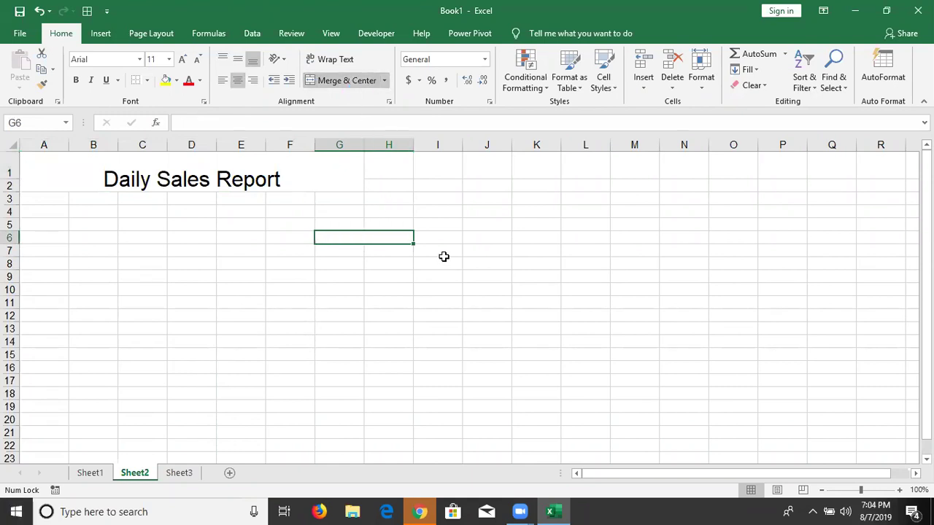
{"action": "key", "text": "Right"}
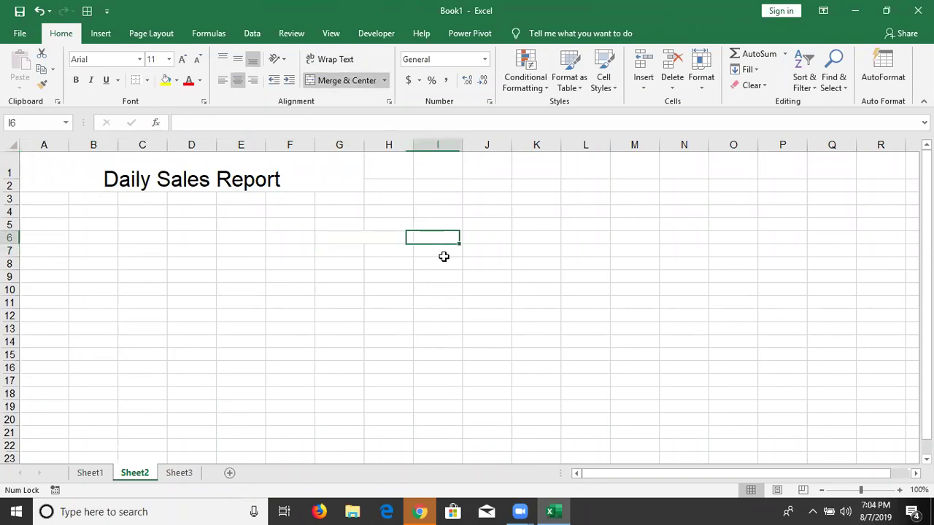
{"action": "key", "text": "Left"}
{"action": "key", "text": "Right"}
{"action": "key", "text": "Left"}
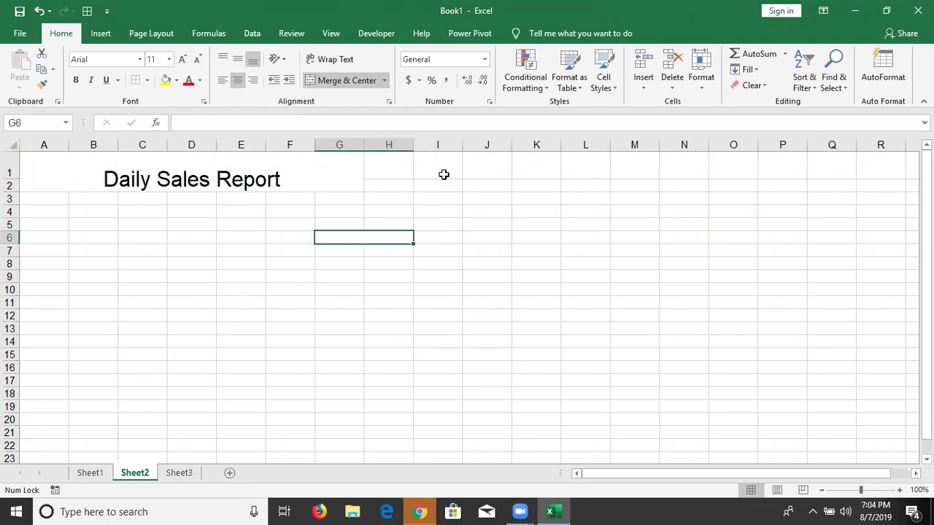
{"action": "scroll", "coordinate": [152, 243], "scroll_direction": "down", "scroll_amount": 3}
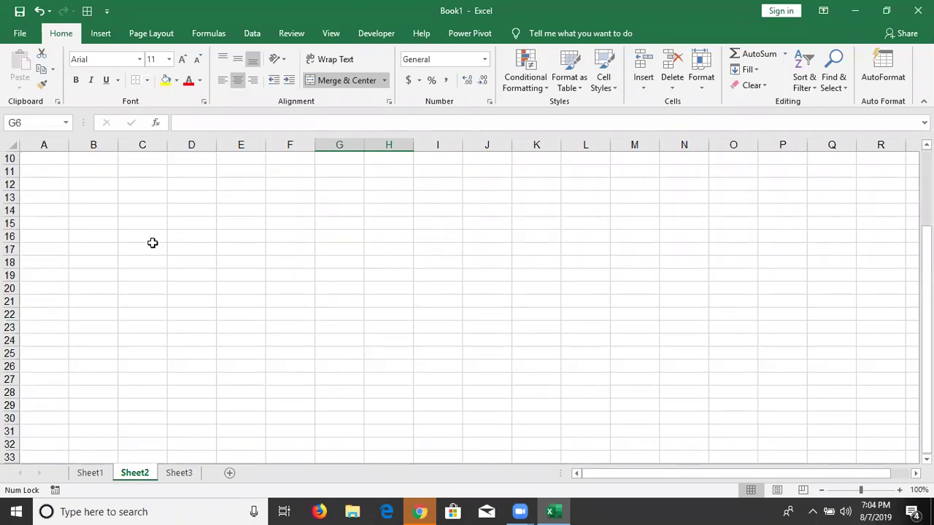
{"action": "left_click_drag", "start_coordinate": [138, 206], "coordinate": [373, 311]}
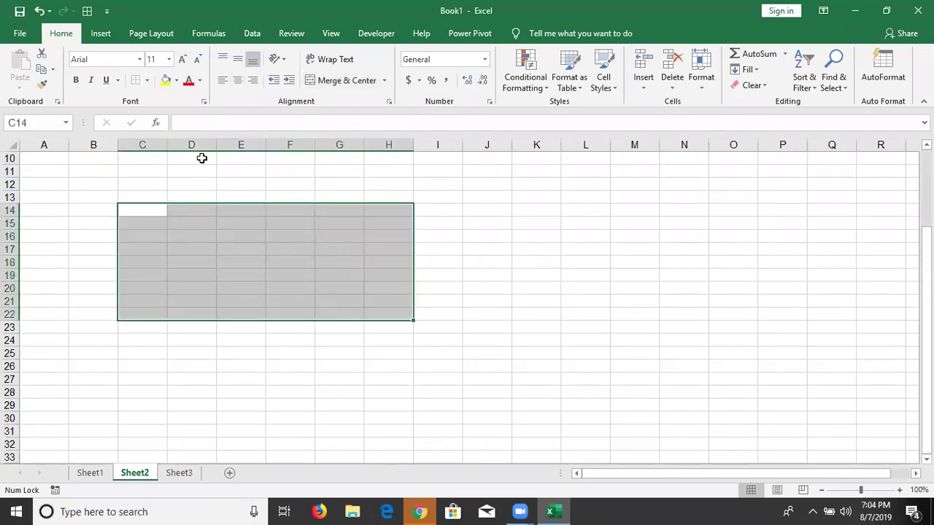
{"action": "left_click", "coordinate": [175, 81]}
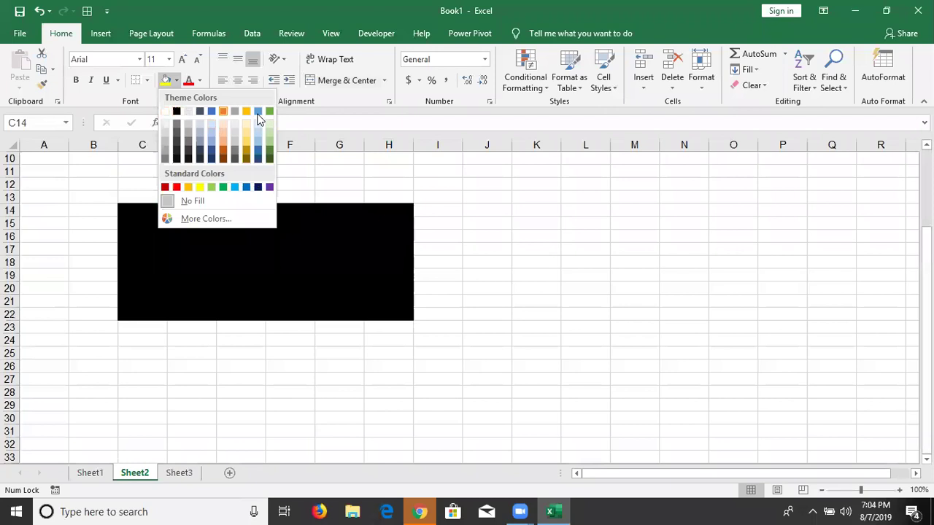
{"action": "left_click", "coordinate": [227, 220]}
{"action": "left_click_drag", "start_coordinate": [481, 179], "coordinate": [629, 157]}
{"action": "left_click", "coordinate": [641, 232]}
{"action": "left_click", "coordinate": [600, 246]}
{"action": "left_click", "coordinate": [588, 271]}
{"action": "left_click", "coordinate": [602, 278]}
{"action": "left_click", "coordinate": [622, 281]}
{"action": "left_click", "coordinate": [645, 260]}
{"action": "left_click", "coordinate": [673, 256]}
{"action": "left_click", "coordinate": [629, 296]}
{"action": "left_click", "coordinate": [606, 286]}
{"action": "left_click", "coordinate": [598, 272]}
{"action": "left_click", "coordinate": [599, 208]}
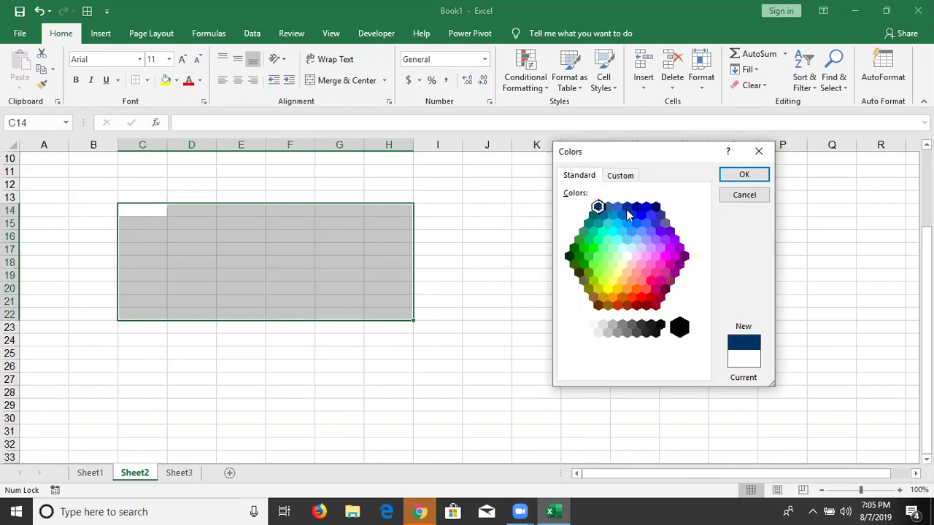
{"action": "left_click", "coordinate": [635, 209]}
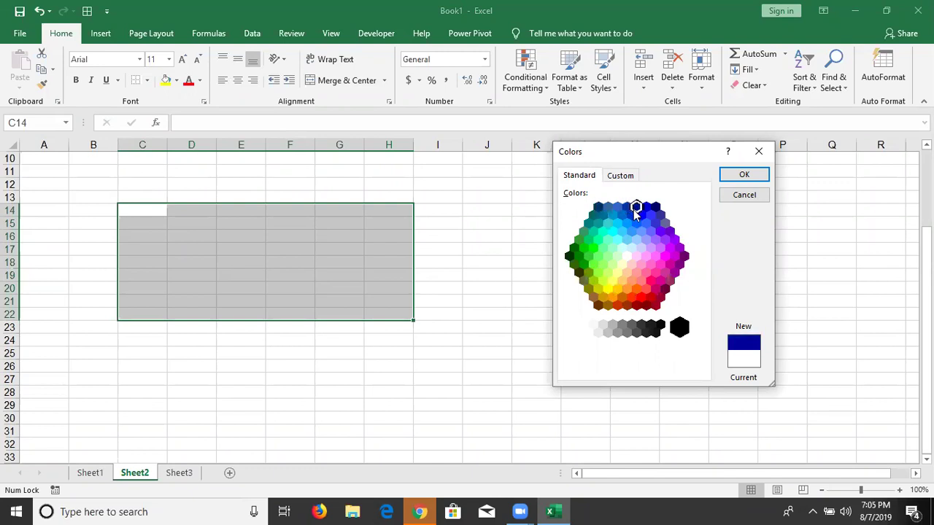
{"action": "left_click", "coordinate": [620, 175]}
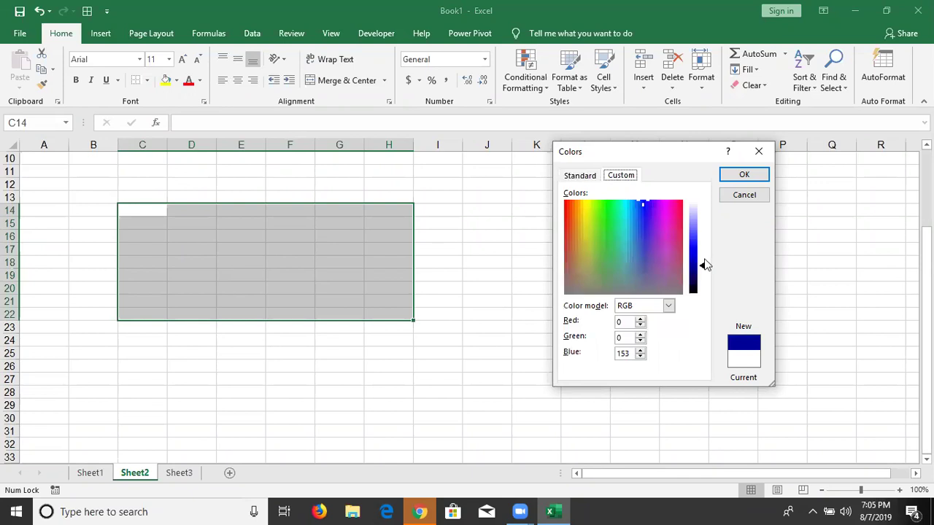
{"action": "left_click", "coordinate": [704, 267]}
{"action": "left_click", "coordinate": [613, 237]}
{"action": "left_click", "coordinate": [639, 253]}
{"action": "left_click", "coordinate": [663, 252]}
{"action": "left_click", "coordinate": [652, 230]}
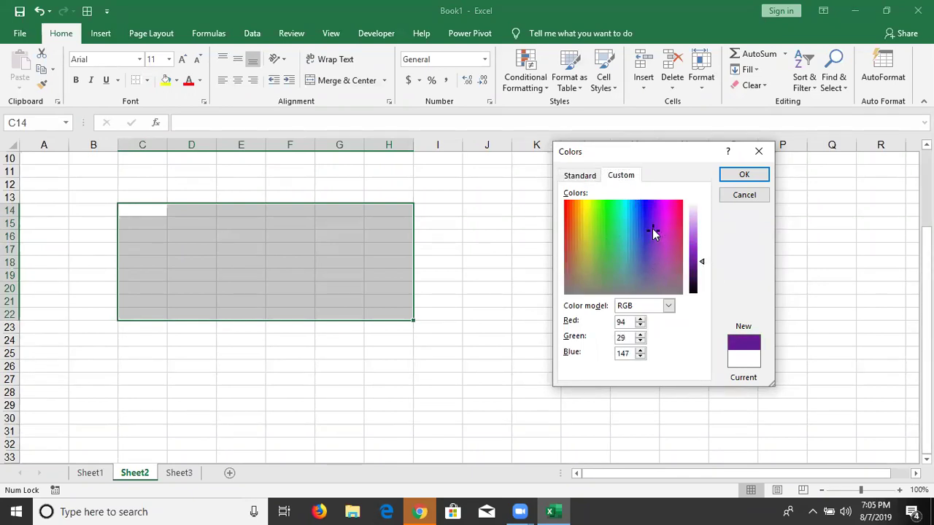
{"action": "left_click", "coordinate": [744, 196]}
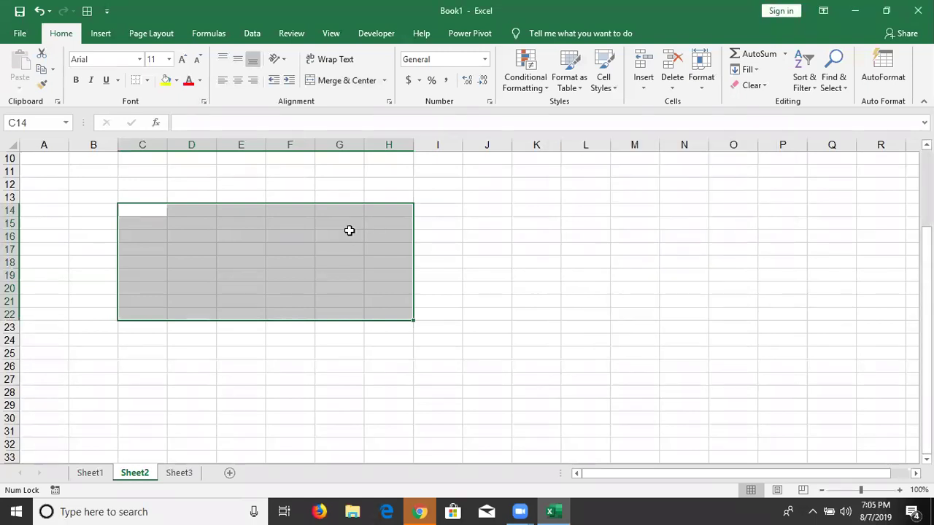
{"action": "right_click", "coordinate": [351, 230]}
- Merge C14:H22 into one cell and open Format Cells for it
{"action": "left_click", "coordinate": [348, 79]}
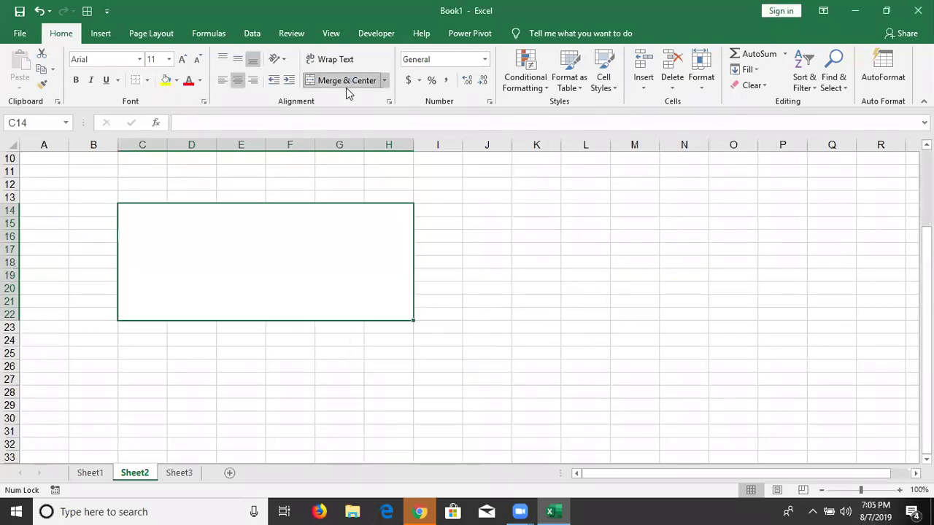
{"action": "right_click", "coordinate": [337, 216]}
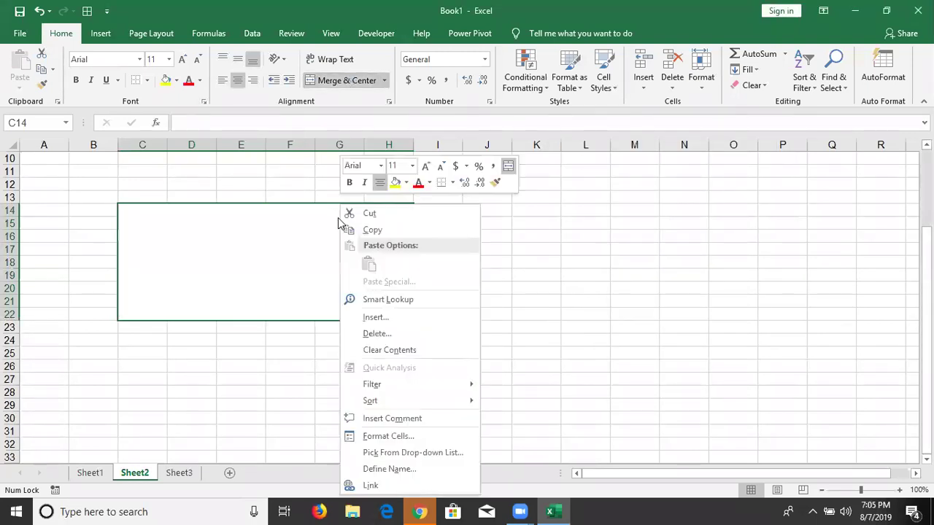
{"action": "left_click", "coordinate": [412, 436]}
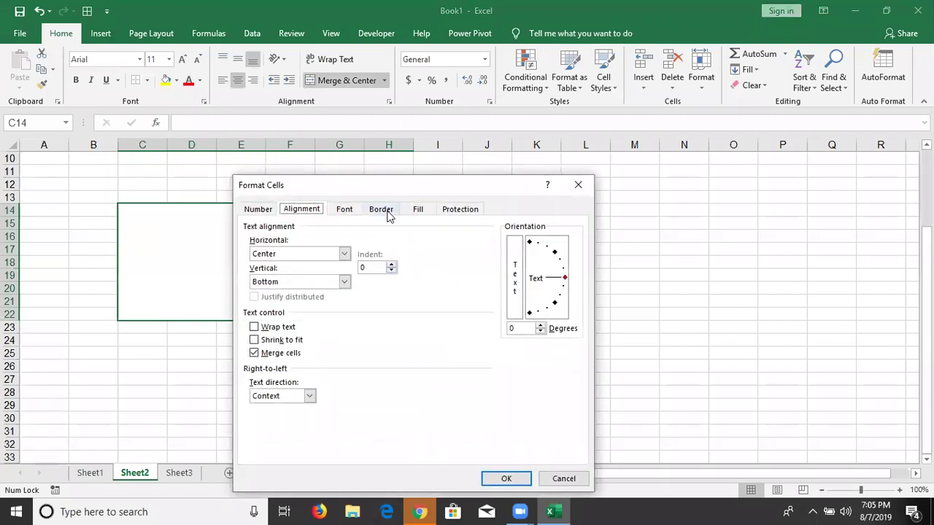
- Look through the Format Cells tabs, then open Fill Effects from the Fill tab
{"action": "left_click", "coordinate": [383, 209]}
{"action": "left_click", "coordinate": [343, 209]}
{"action": "left_click", "coordinate": [416, 210]}
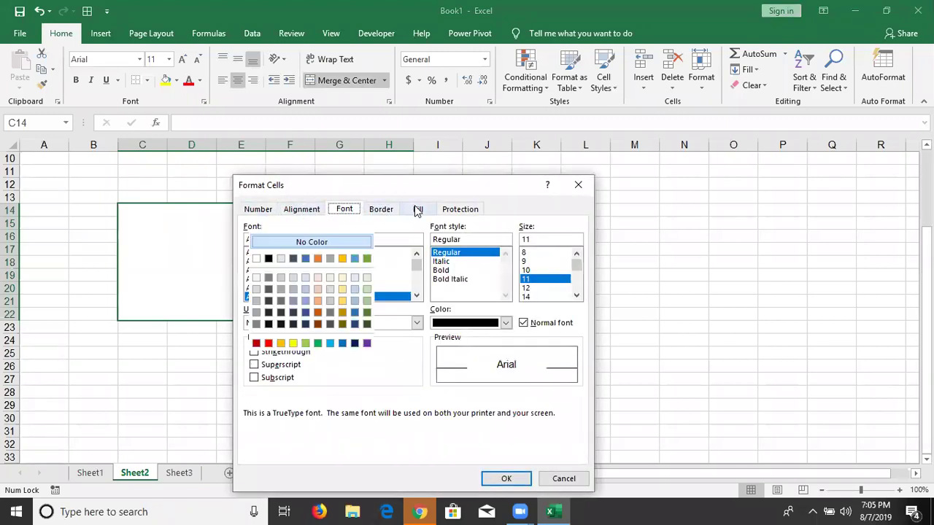
{"action": "left_click", "coordinate": [477, 153]}
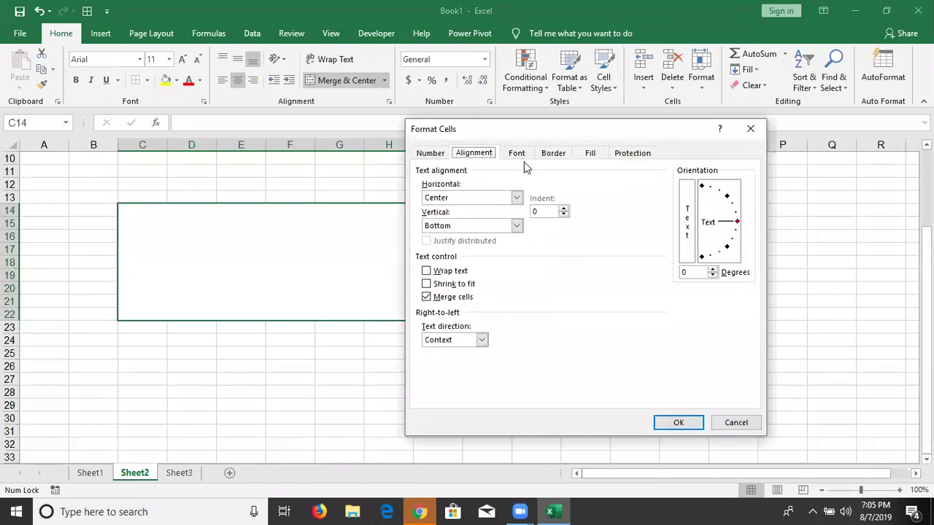
{"action": "left_click", "coordinate": [520, 154]}
{"action": "left_click", "coordinate": [551, 156]}
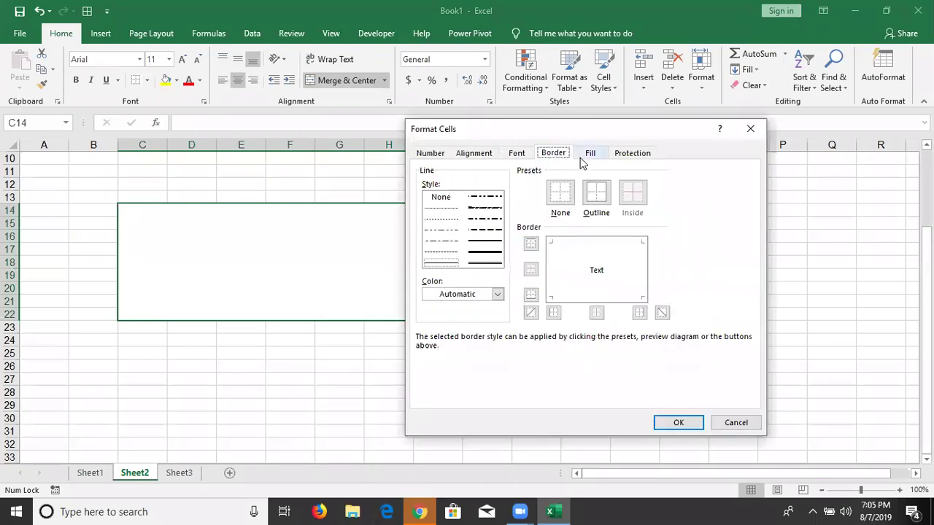
{"action": "left_click", "coordinate": [580, 157]}
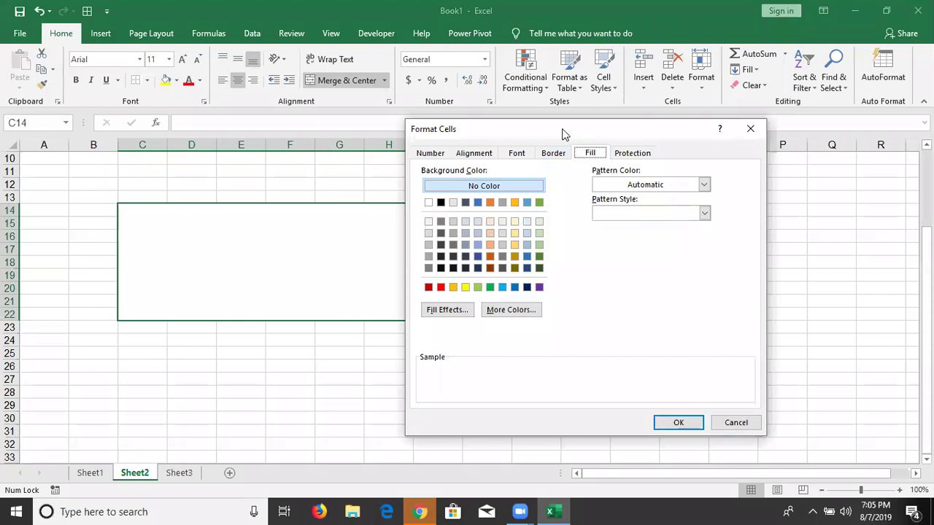
{"action": "left_click_drag", "start_coordinate": [562, 131], "coordinate": [655, 93]}
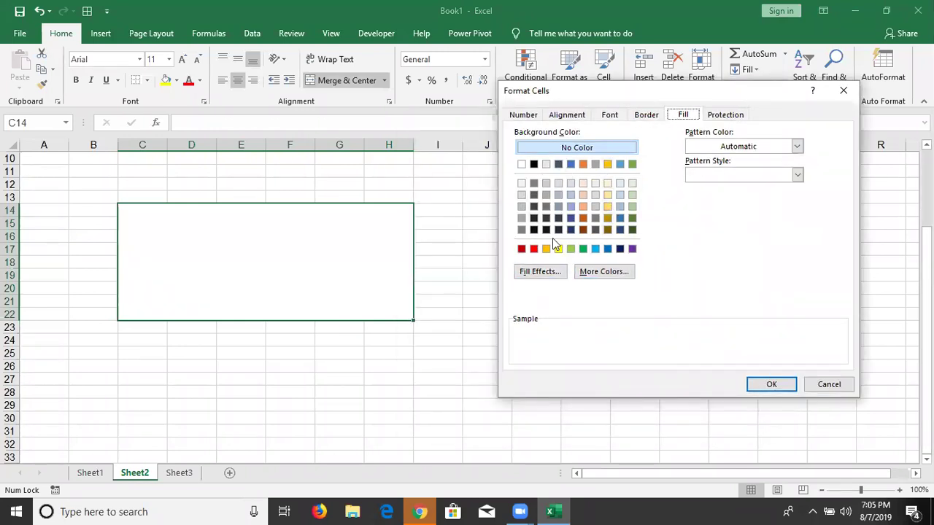
{"action": "left_click", "coordinate": [531, 274]}
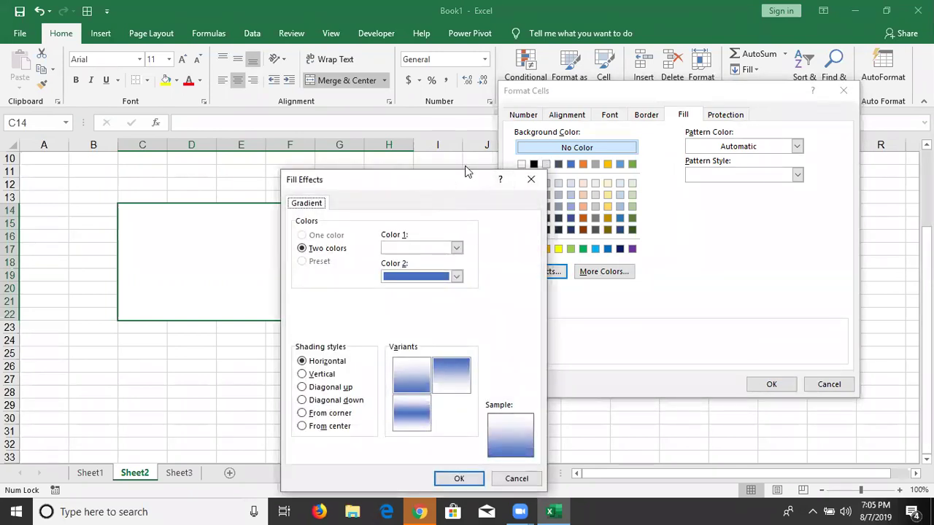
- Set gradient Color 1 to red and Color 2 to black
{"action": "left_click_drag", "start_coordinate": [450, 181], "coordinate": [667, 96]}
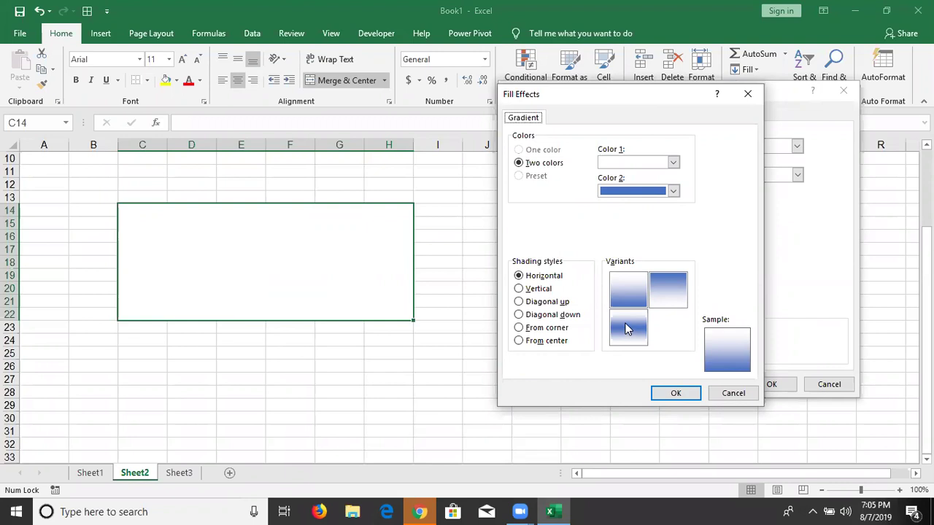
{"action": "left_click", "coordinate": [615, 163]}
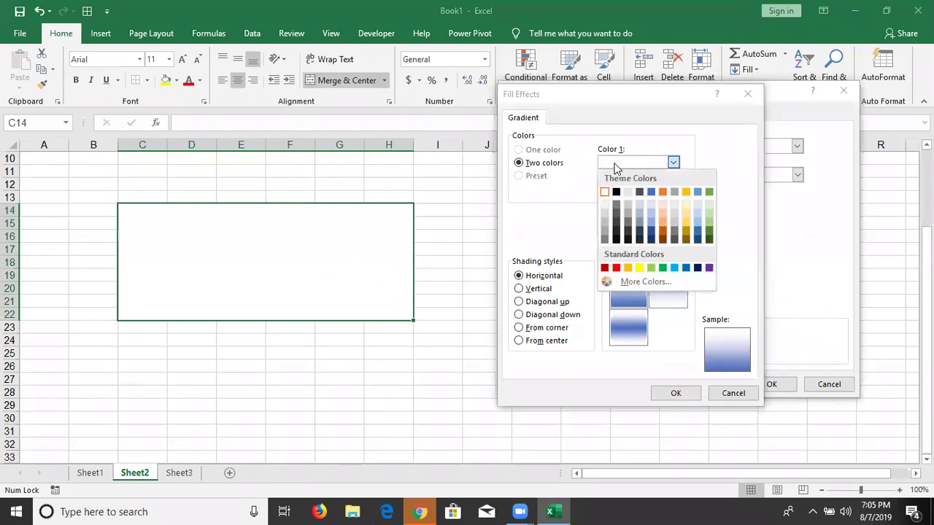
{"action": "left_click", "coordinate": [616, 268]}
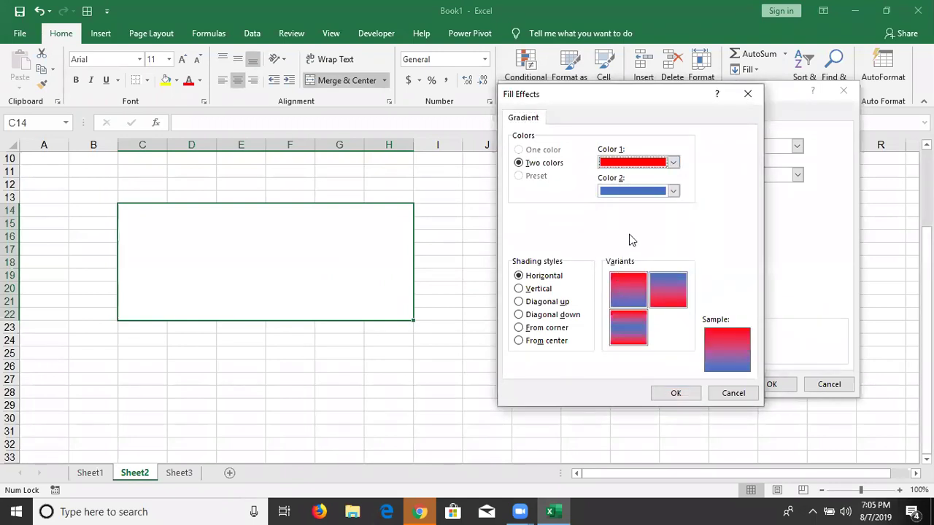
{"action": "left_click", "coordinate": [623, 193]}
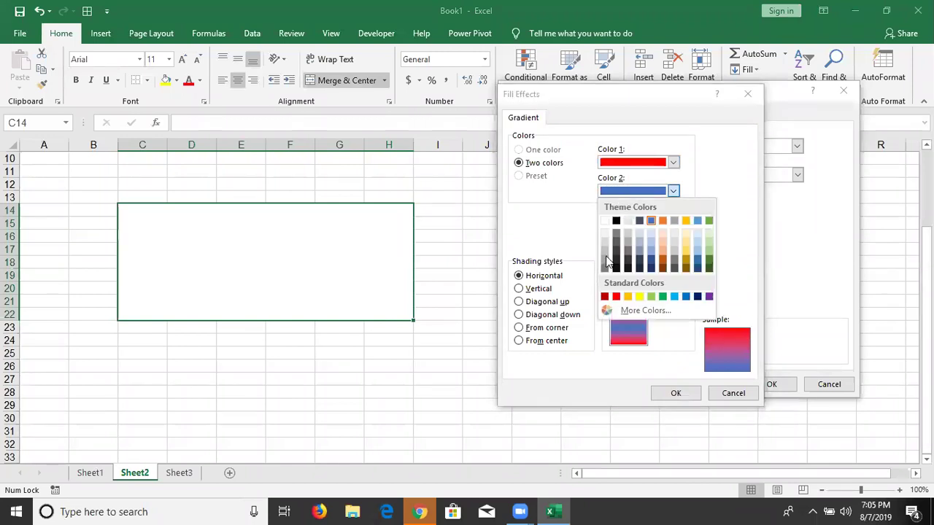
{"action": "left_click", "coordinate": [605, 251]}
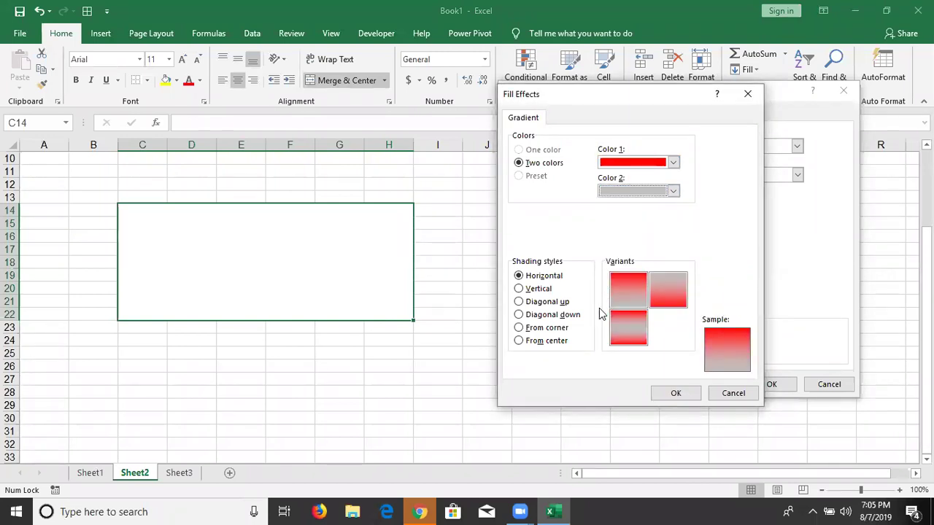
{"action": "left_click", "coordinate": [615, 192]}
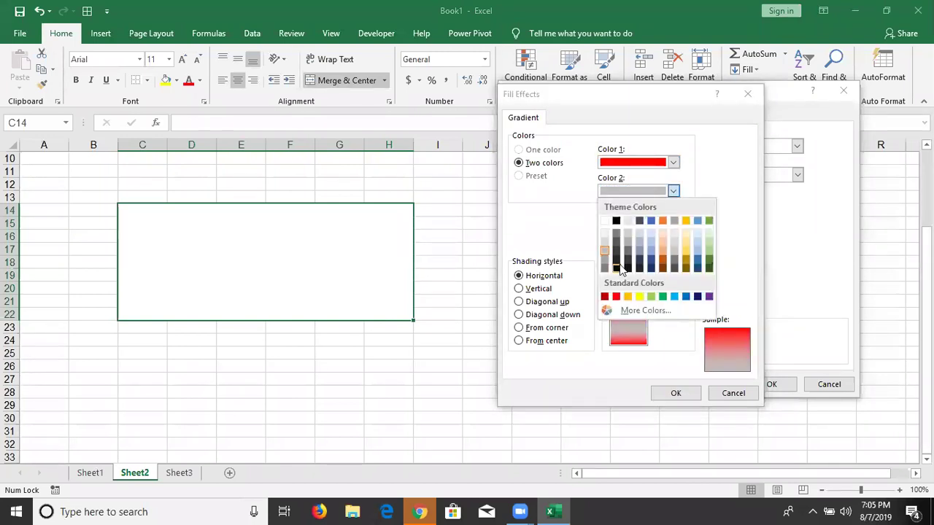
{"action": "left_click", "coordinate": [616, 220]}
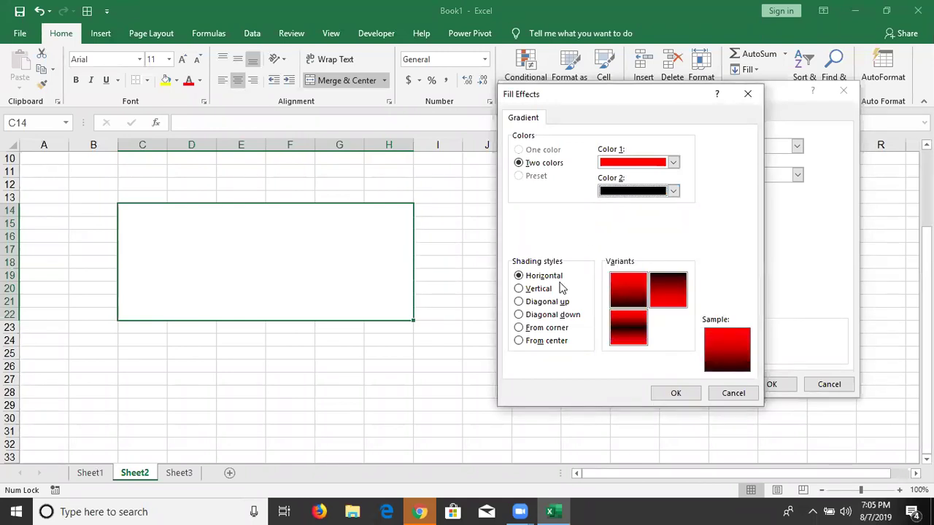
- Choose From center shading and apply the gradient to the block
{"action": "left_click", "coordinate": [518, 289]}
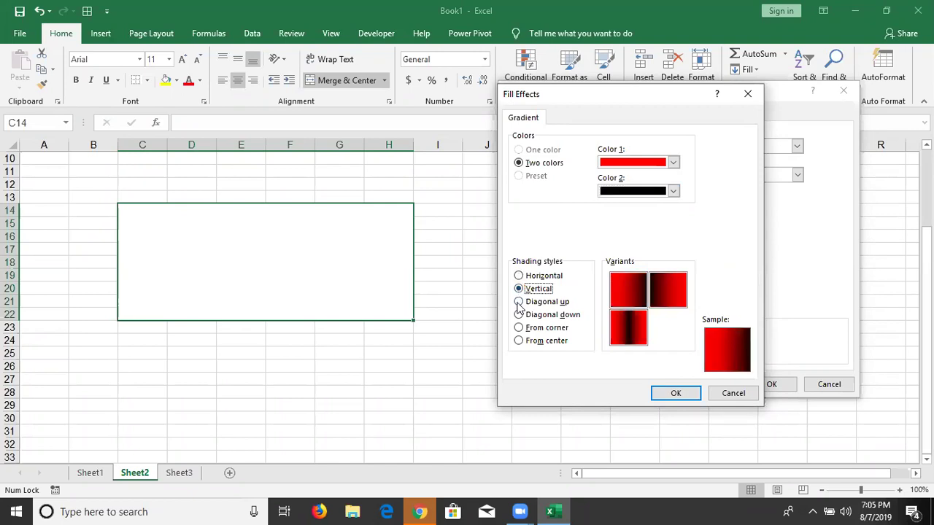
{"action": "left_click", "coordinate": [518, 302]}
{"action": "left_click", "coordinate": [518, 314]}
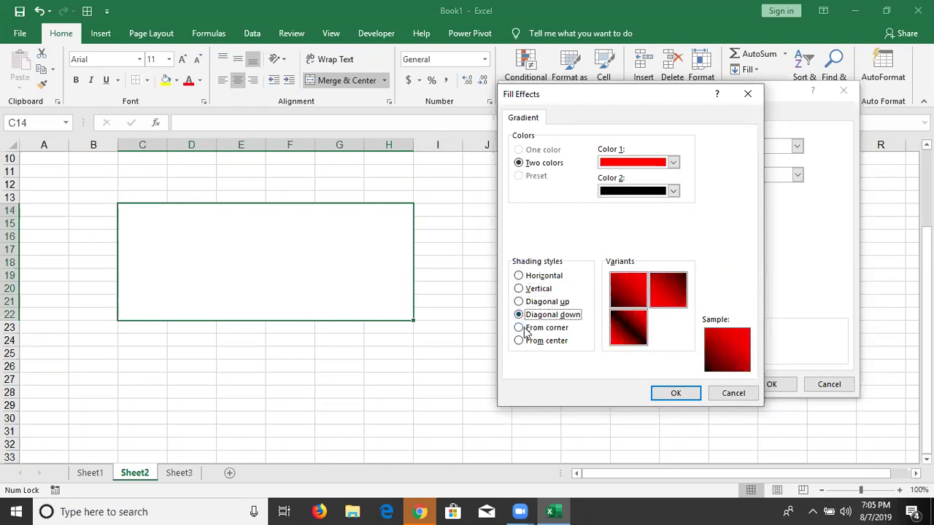
{"action": "left_click", "coordinate": [526, 330]}
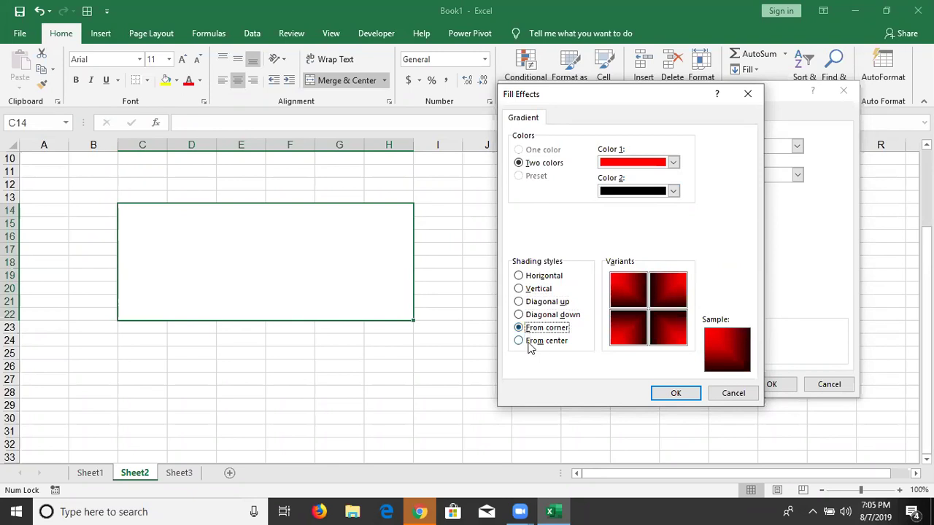
{"action": "left_click", "coordinate": [527, 341]}
{"action": "left_click", "coordinate": [677, 393]}
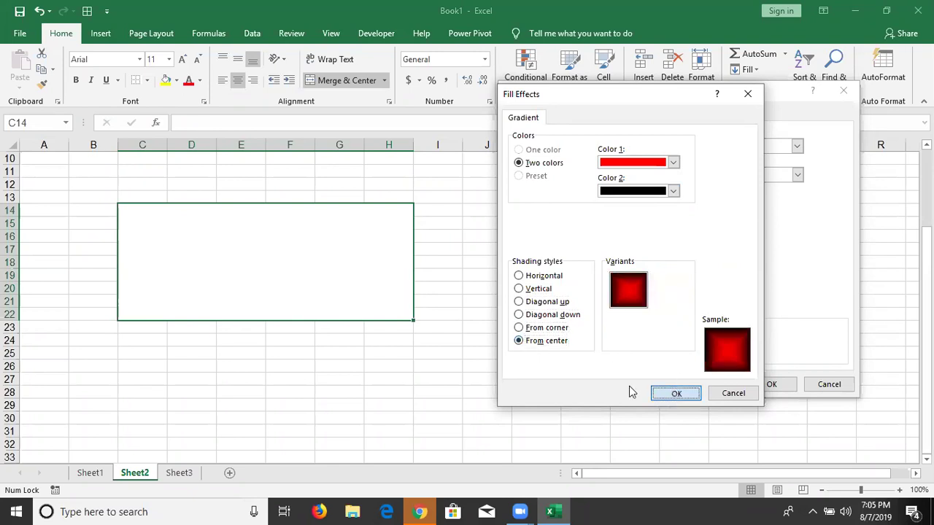
{"action": "left_click", "coordinate": [762, 387]}
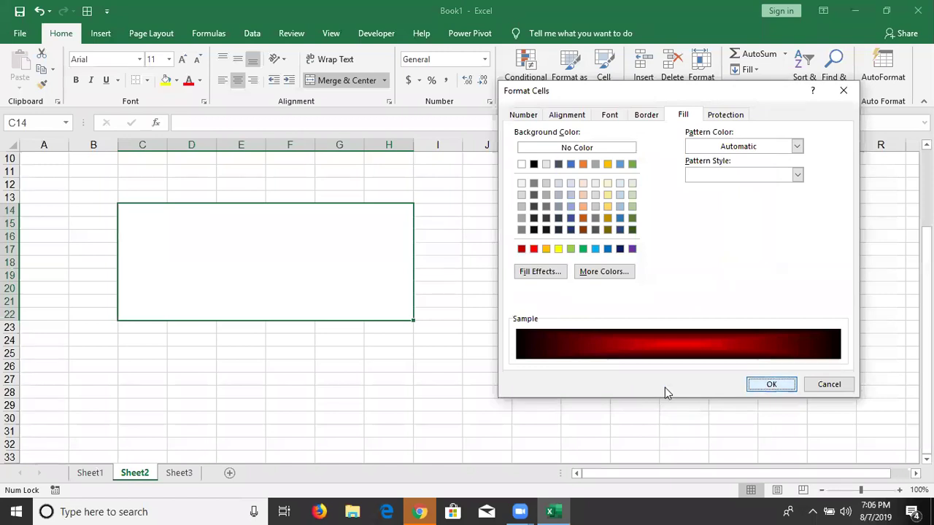
{"action": "left_click", "coordinate": [577, 372]}
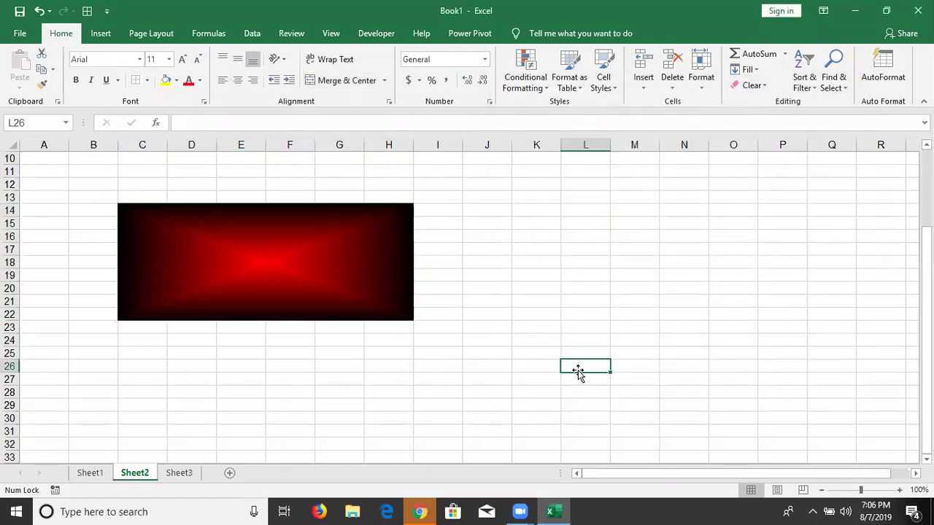
{"action": "left_click", "coordinate": [338, 244]}
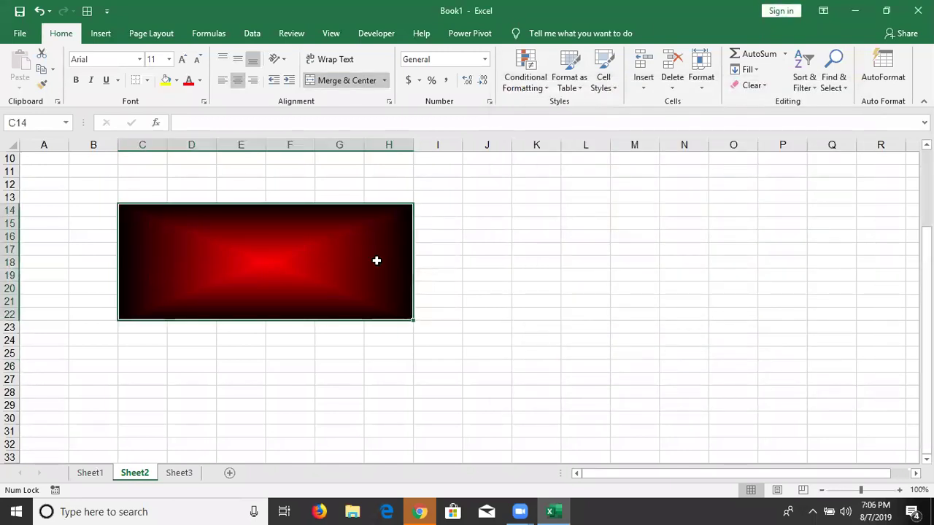
- Undo the gradient and open the block's Fill settings in Format Cells
{"action": "key", "text": "ctrl+z"}
{"action": "right_click", "coordinate": [387, 280]}
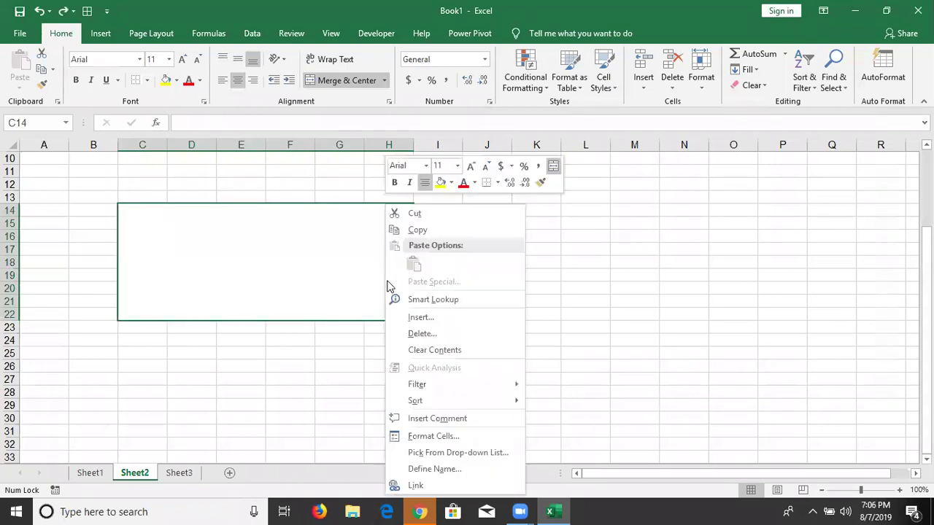
{"action": "left_click", "coordinate": [430, 436]}
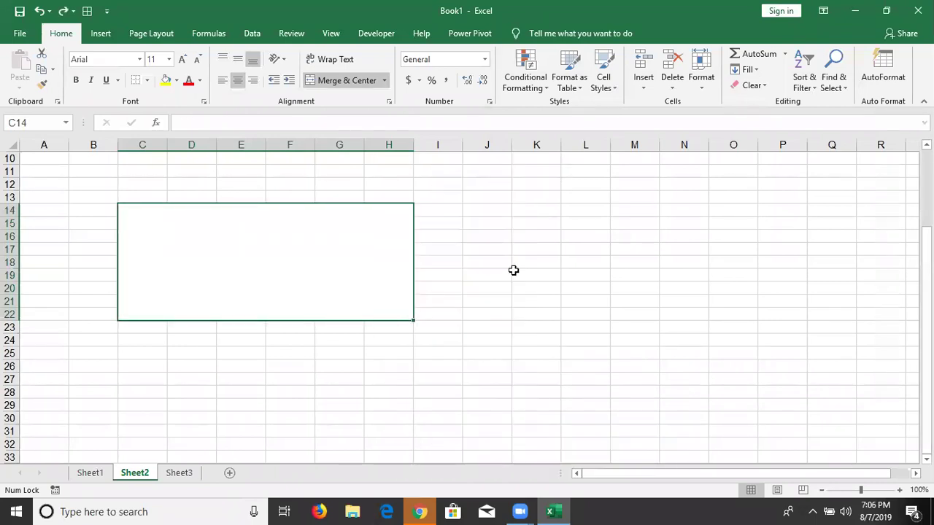
{"action": "left_click", "coordinate": [458, 210]}
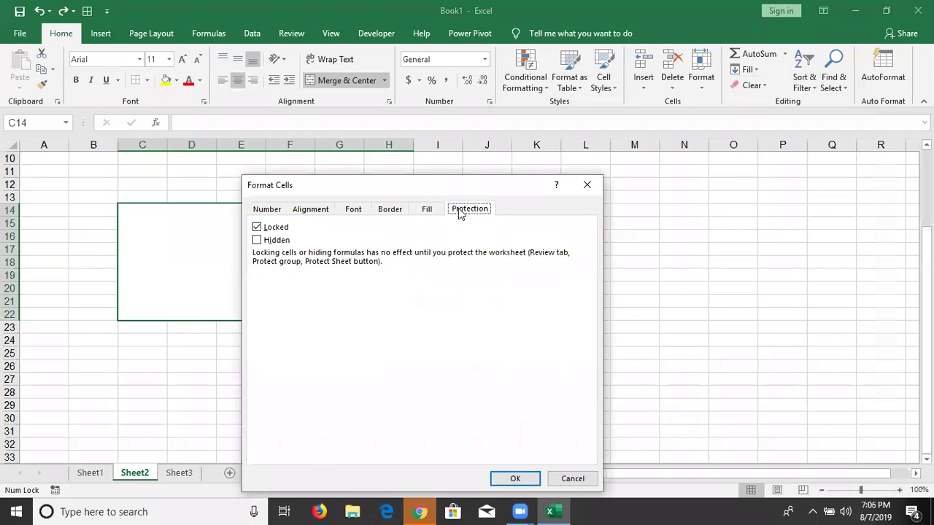
{"action": "left_click", "coordinate": [395, 212]}
{"action": "left_click", "coordinate": [429, 211]}
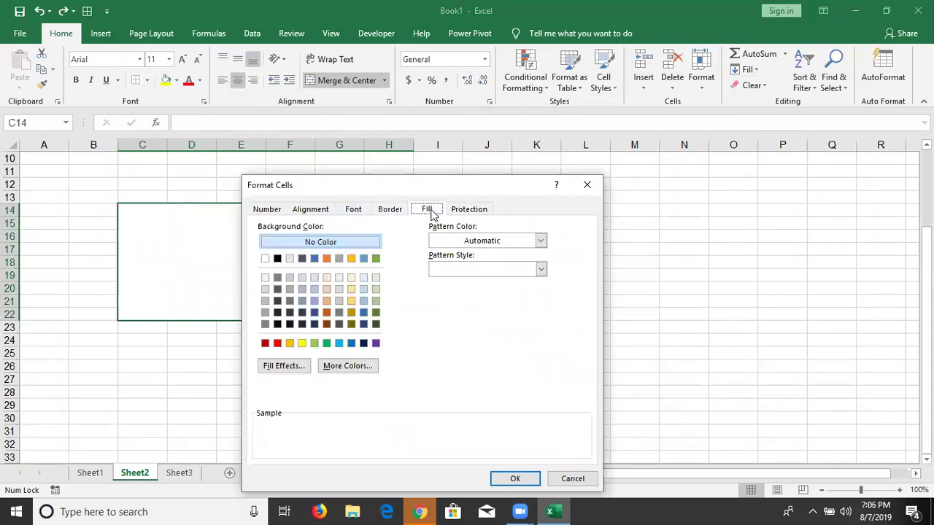
- Apply a red pattern colour with the vertical stripe pattern style
{"action": "left_click", "coordinate": [462, 241]}
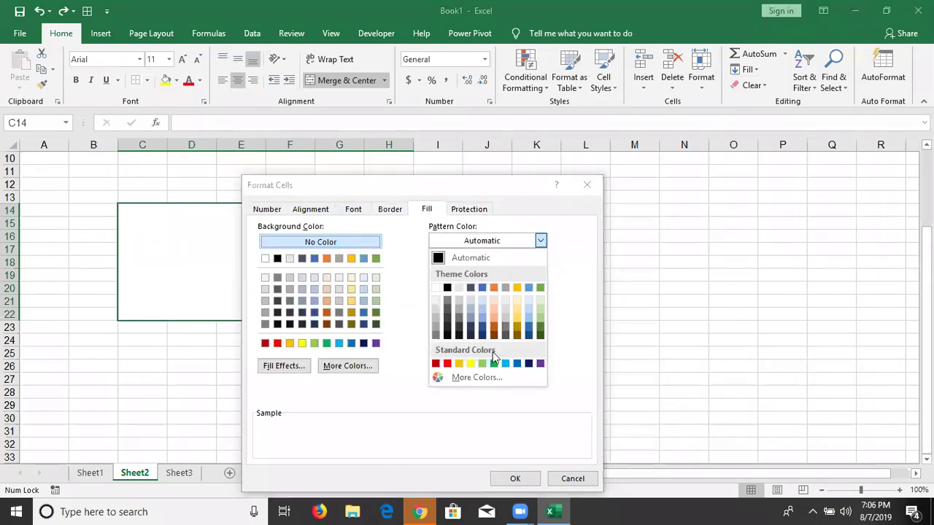
{"action": "left_click", "coordinate": [447, 363]}
{"action": "left_click", "coordinate": [441, 270]}
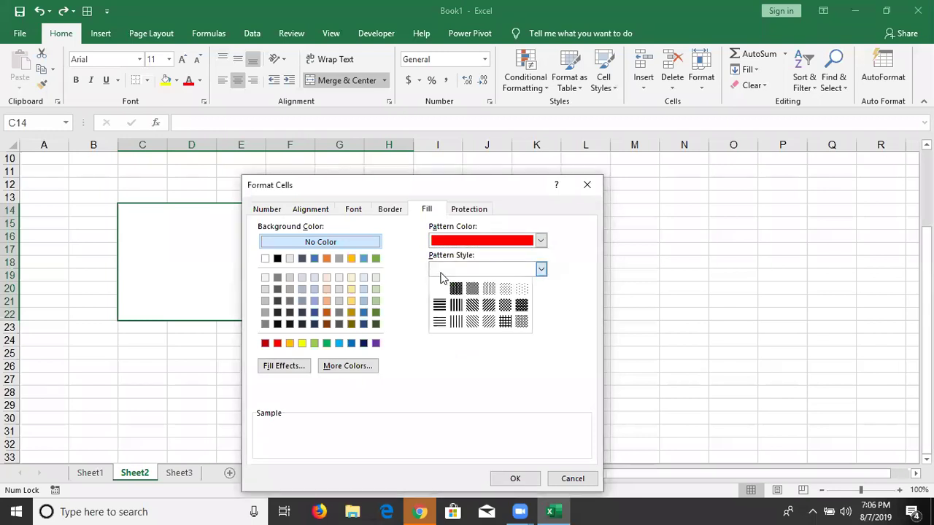
{"action": "left_click", "coordinate": [455, 290]}
{"action": "left_click", "coordinate": [452, 270]}
{"action": "left_click", "coordinate": [466, 314]}
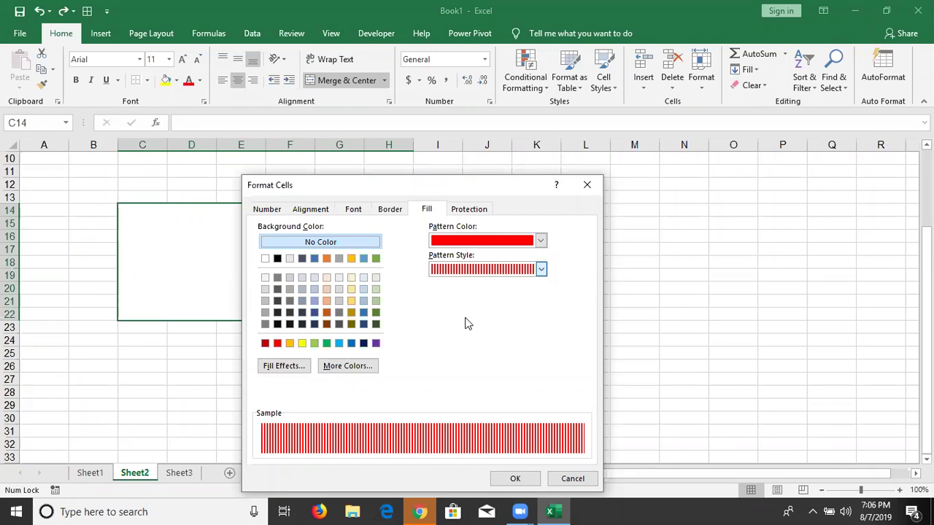
{"action": "left_click", "coordinate": [515, 479]}
{"action": "left_click", "coordinate": [494, 399]}
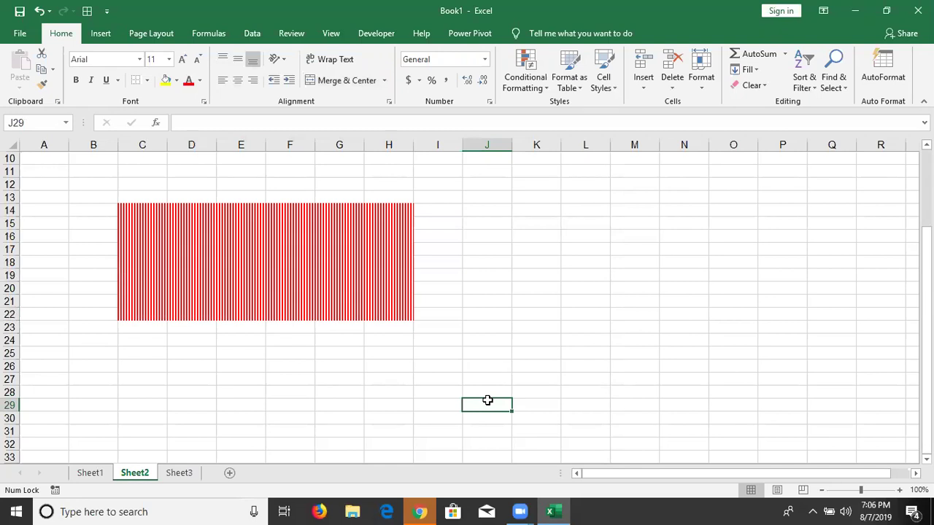
- Open Format Cells for the striped C14:H22 block on the Number tab
{"action": "right_click", "coordinate": [327, 289]}
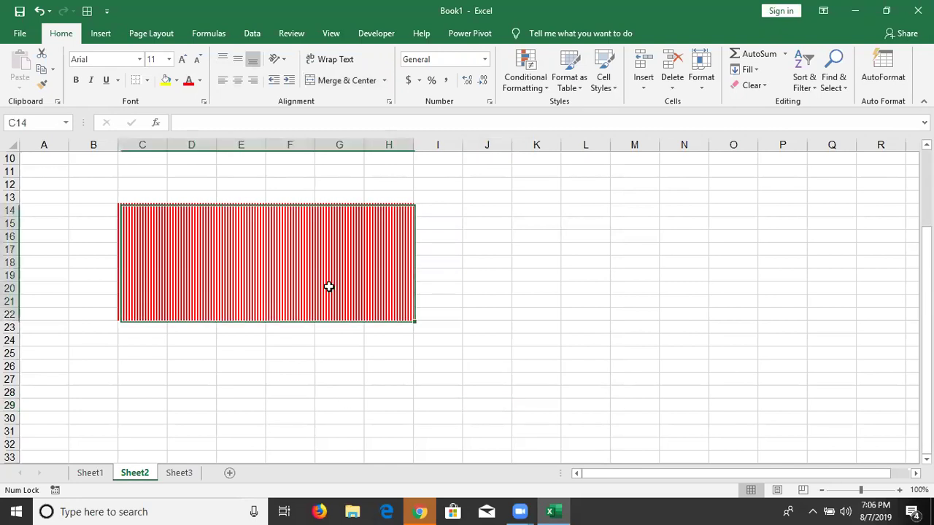
{"action": "left_click", "coordinate": [409, 435]}
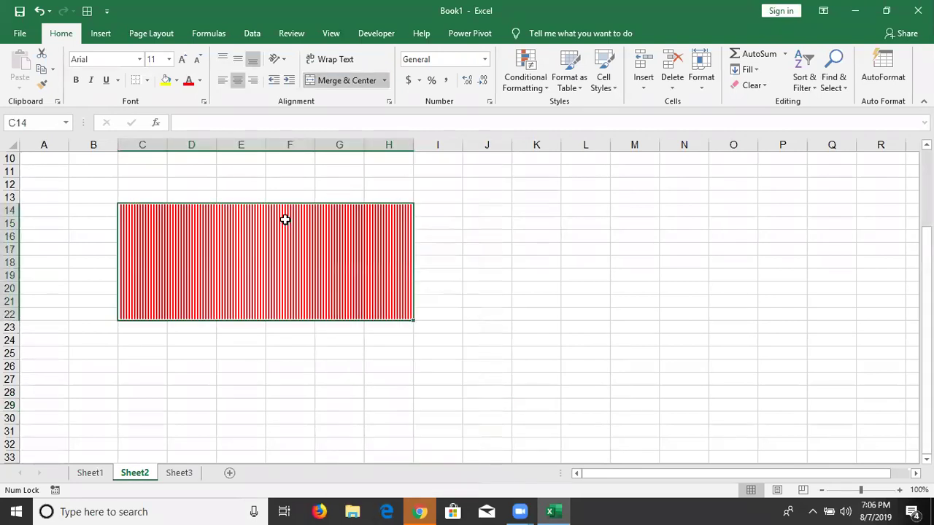
{"action": "left_click", "coordinate": [255, 211]}
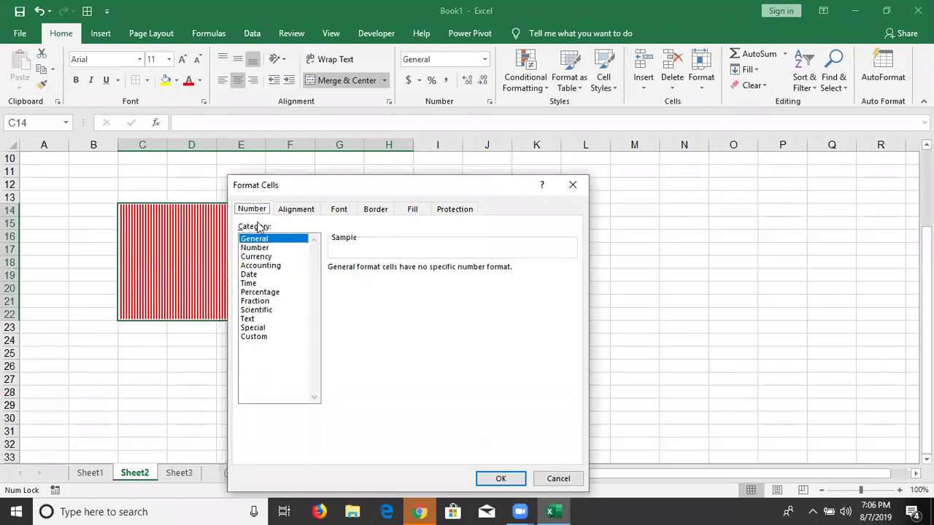